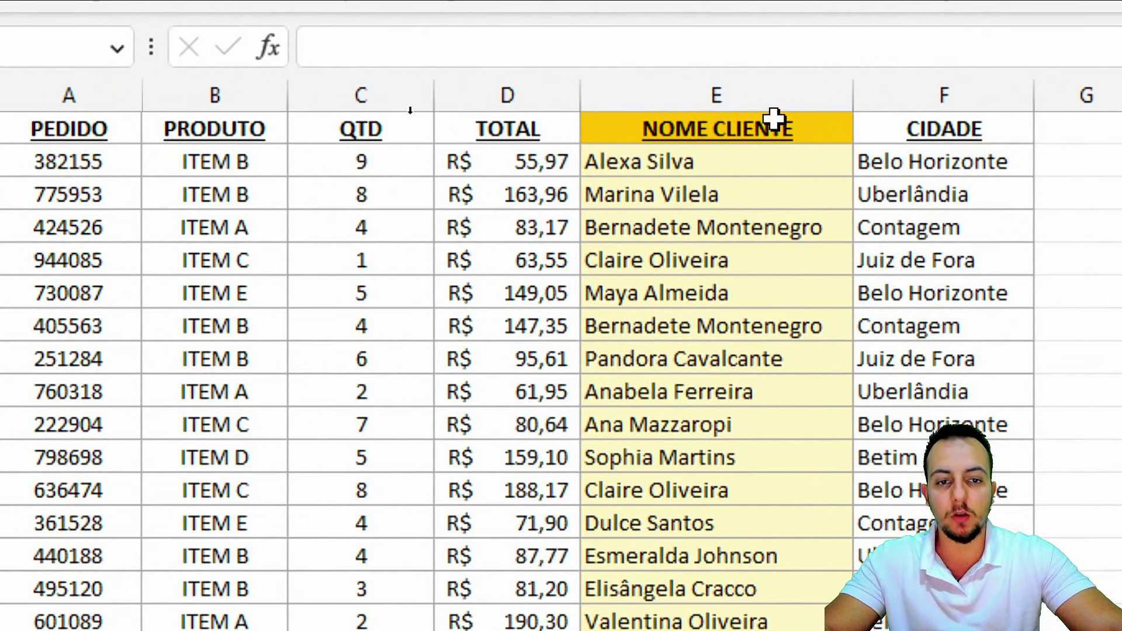
# Step: Highlight the NOME CLIENTE header and its client names in column E
pyautogui.click(774, 118)
pyautogui.hotkey('ctrl', 'shift', 'Down')
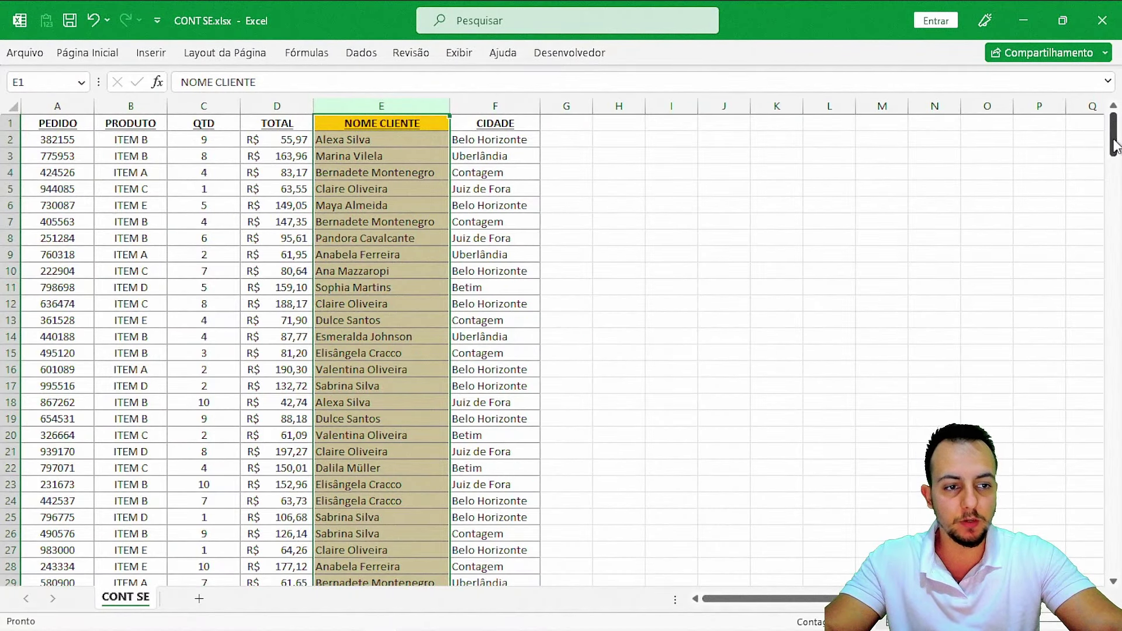
pyautogui.moveTo(1114, 146)
pyautogui.mouseDown()
pyautogui.moveTo(1112, 410)
pyautogui.moveTo(1116, 130)
pyautogui.mouseUp()
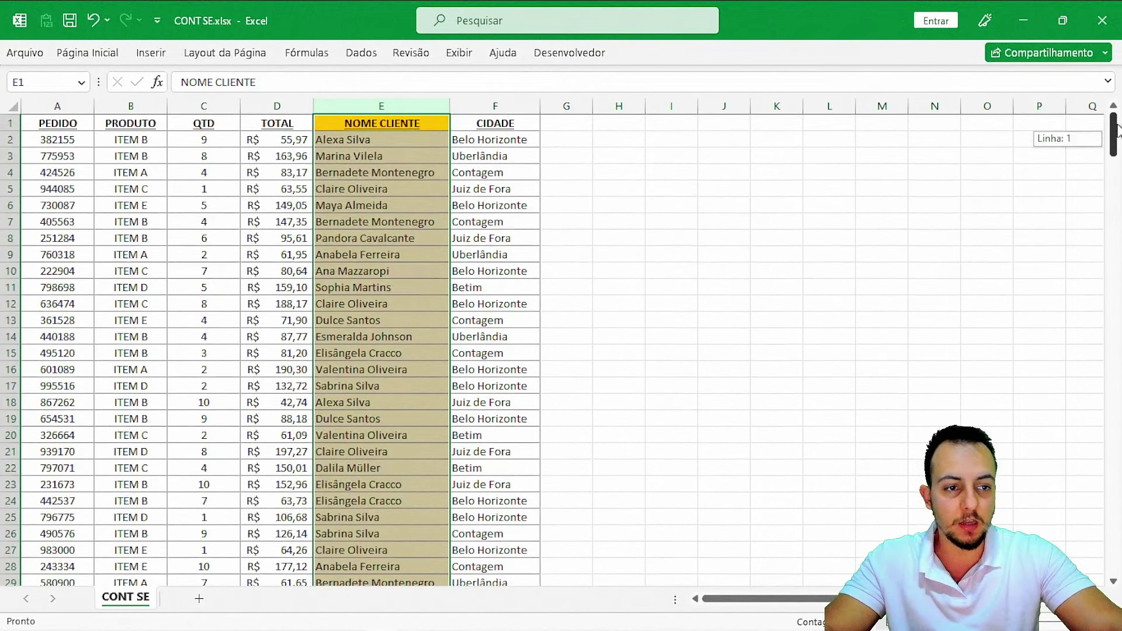
pyautogui.click(432, 121)
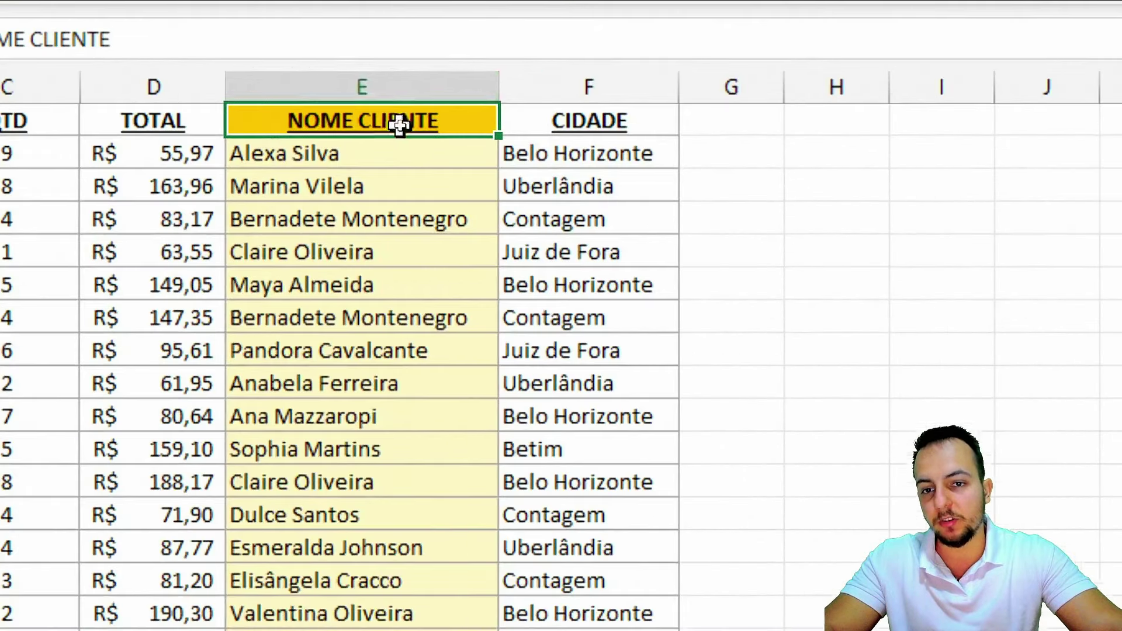
pyautogui.click(386, 107)
pyautogui.click(383, 125)
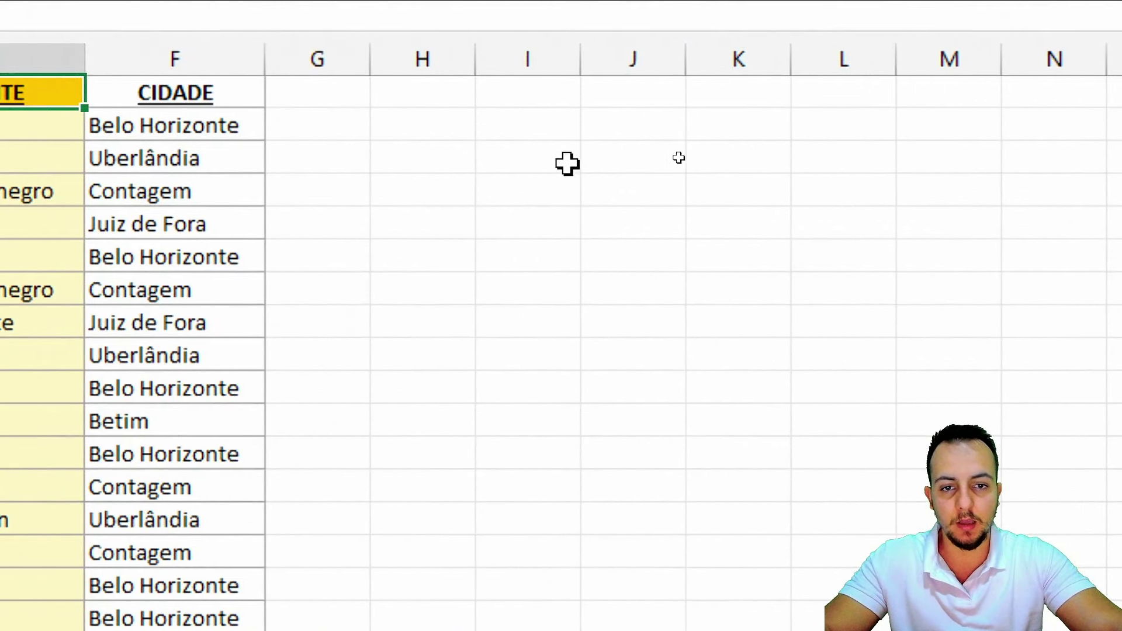
# Step: Enter =ÚNICO(E:E) in cell I1 and widen column I to fit the names
pyautogui.click(672, 156)
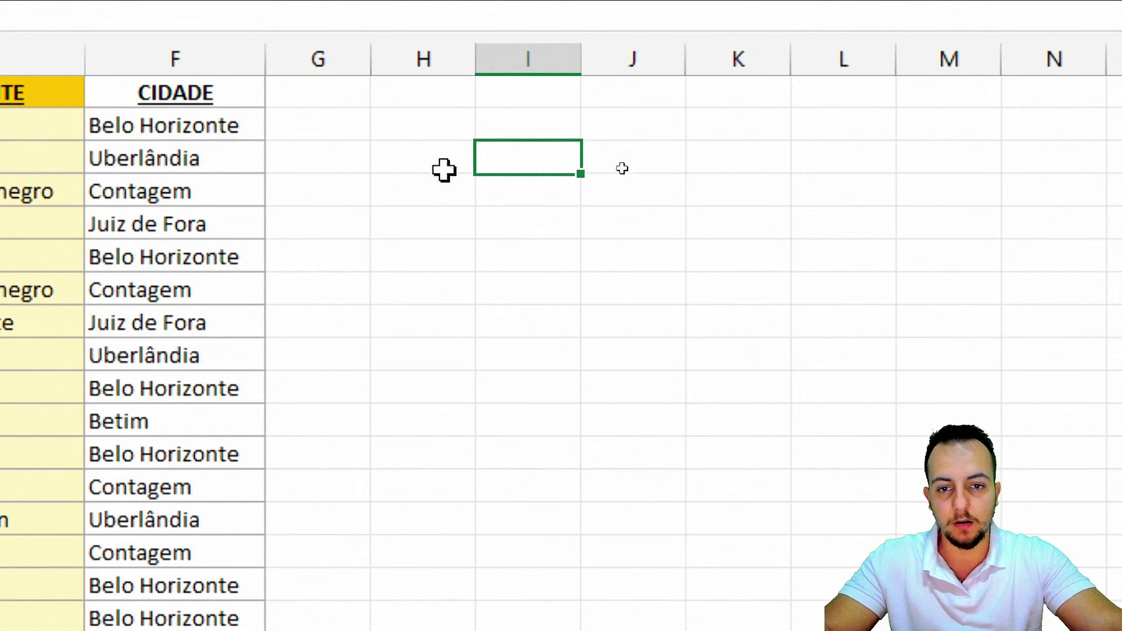
pyautogui.click(531, 106)
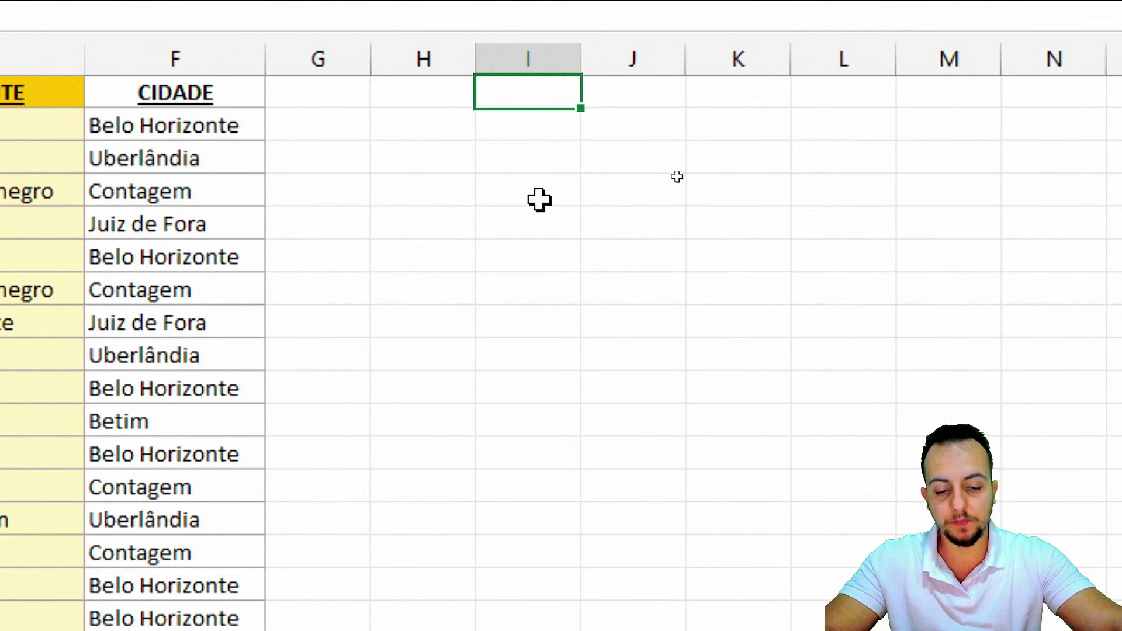
pyautogui.write('=ÚNICO')
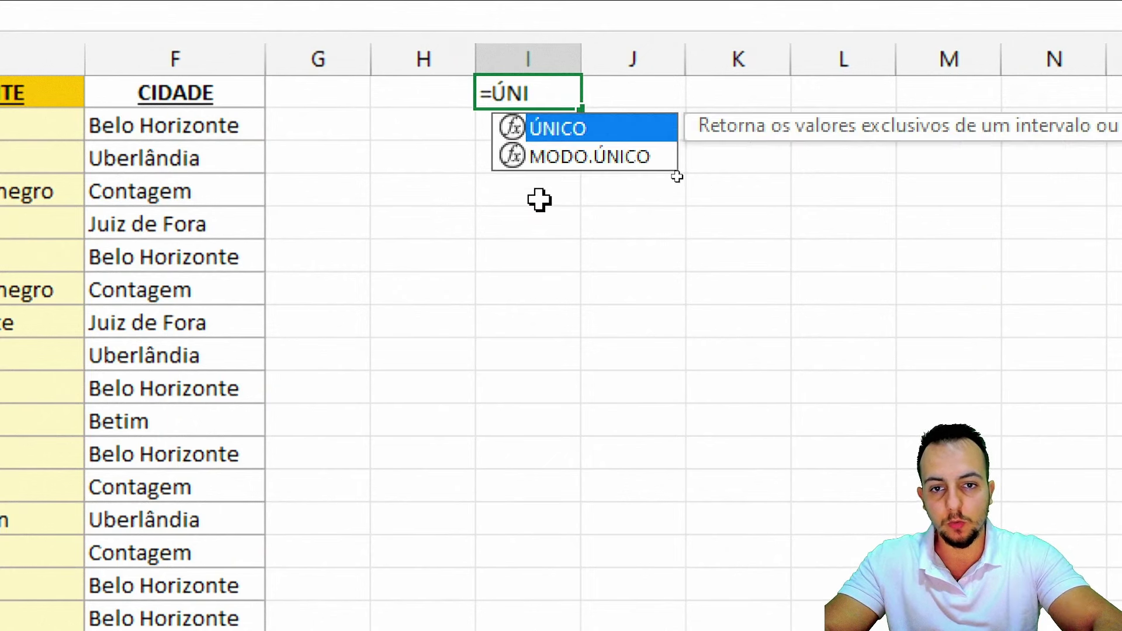
pyautogui.doubleClick(584, 127)
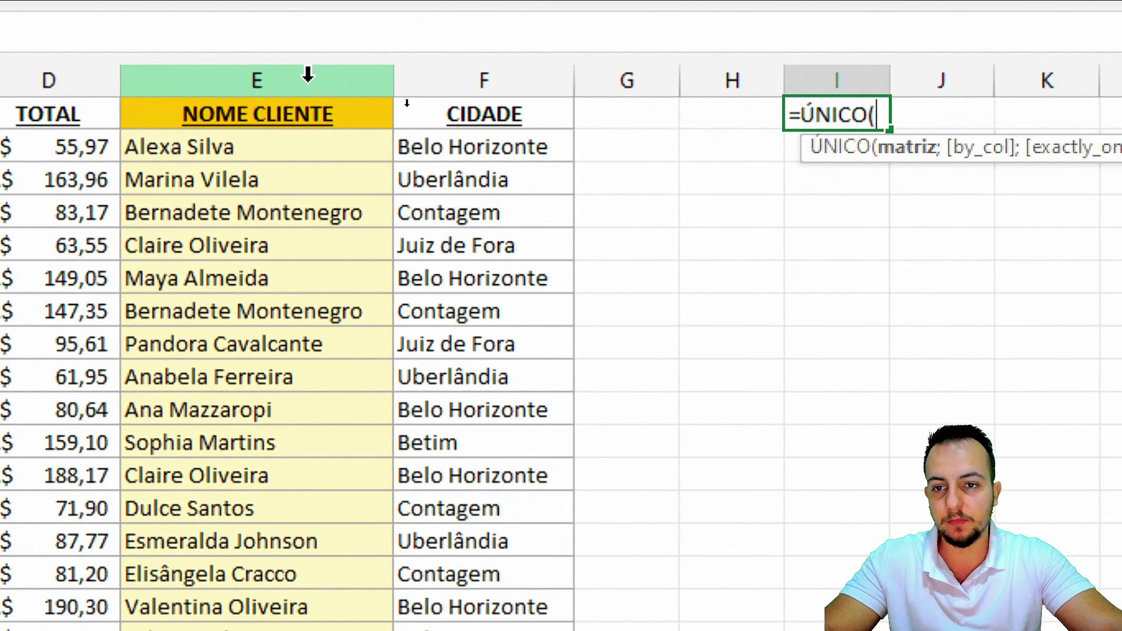
pyautogui.click(307, 74)
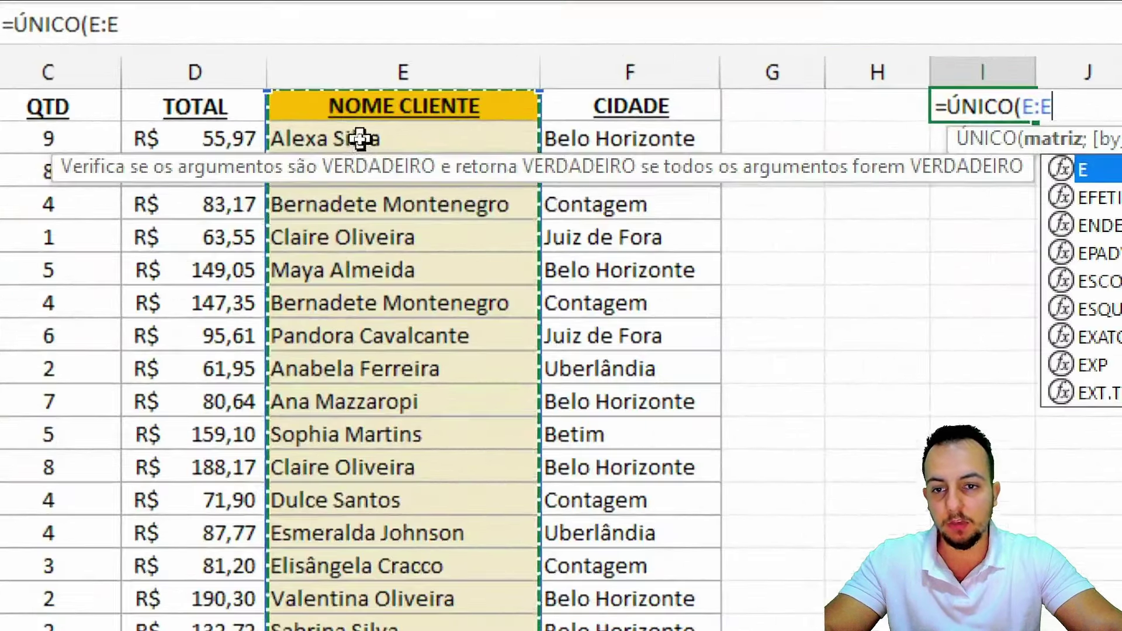
pyautogui.moveTo(359, 138); pyautogui.dragTo(358, 434)
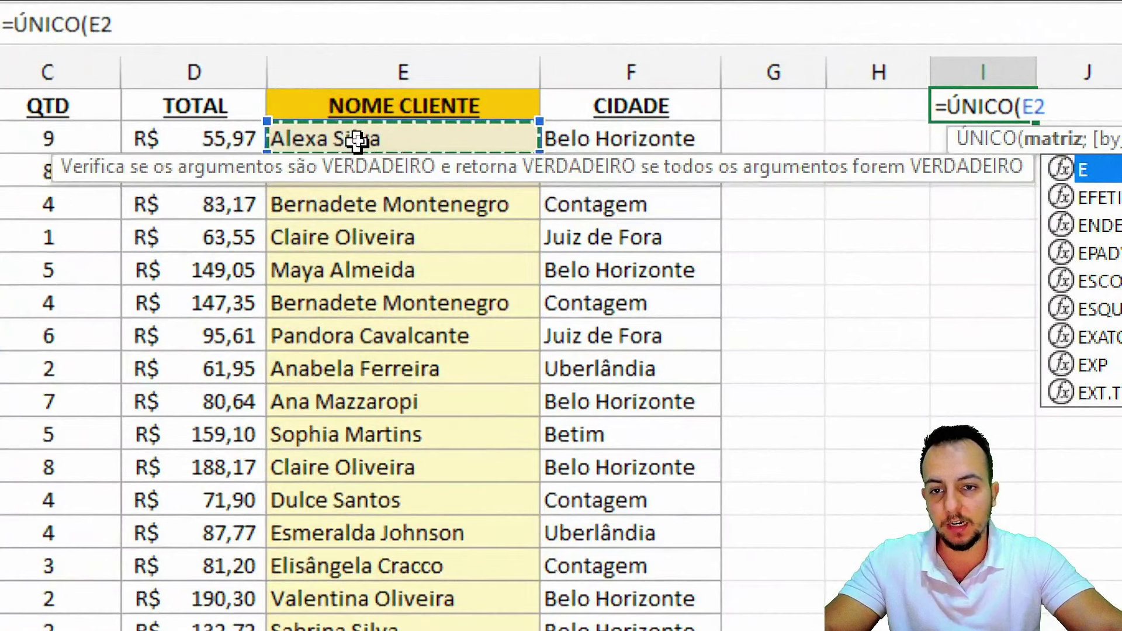
pyautogui.moveTo(380, 270)
pyautogui.mouseDown()
pyautogui.moveTo(394, 315)
pyautogui.moveTo(398, 468)
pyautogui.mouseUp()
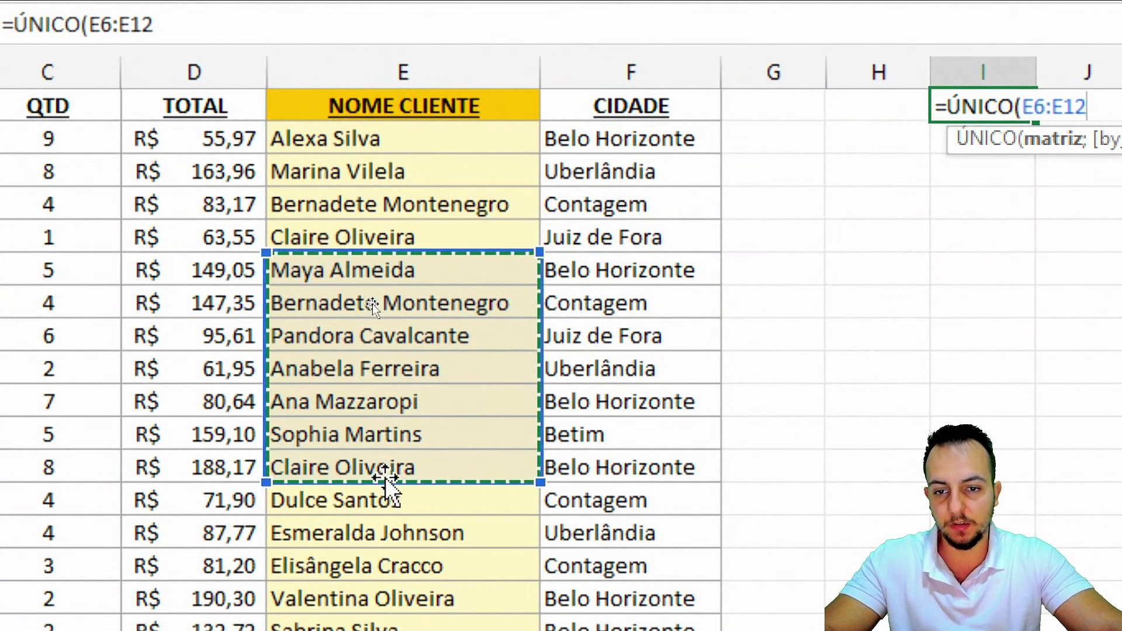
pyautogui.click(441, 75)
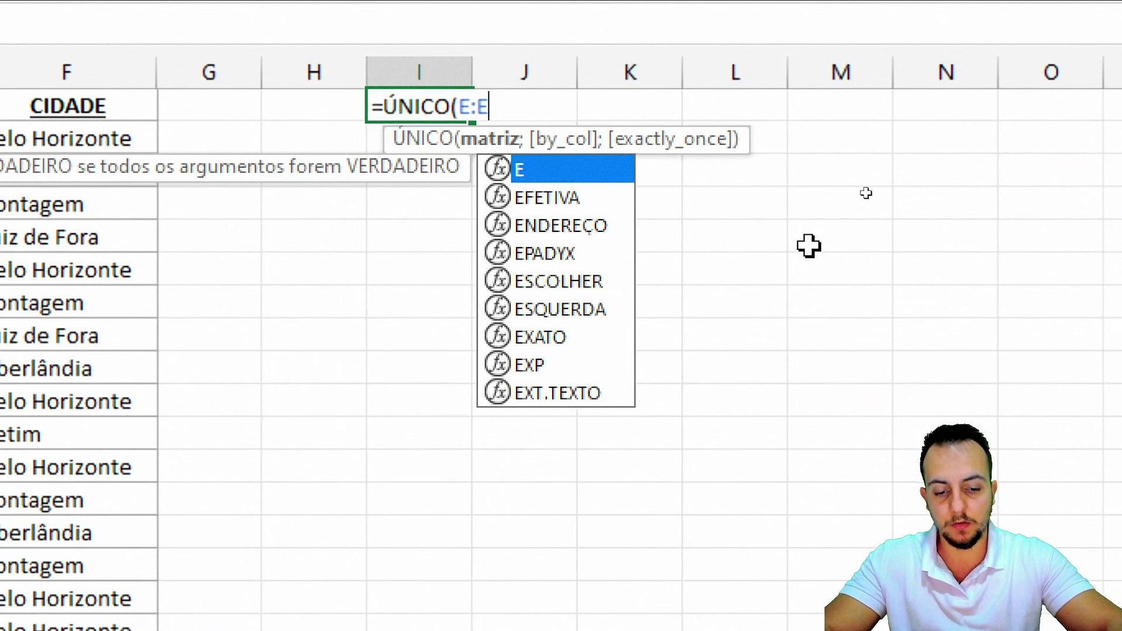
pyautogui.write(')')
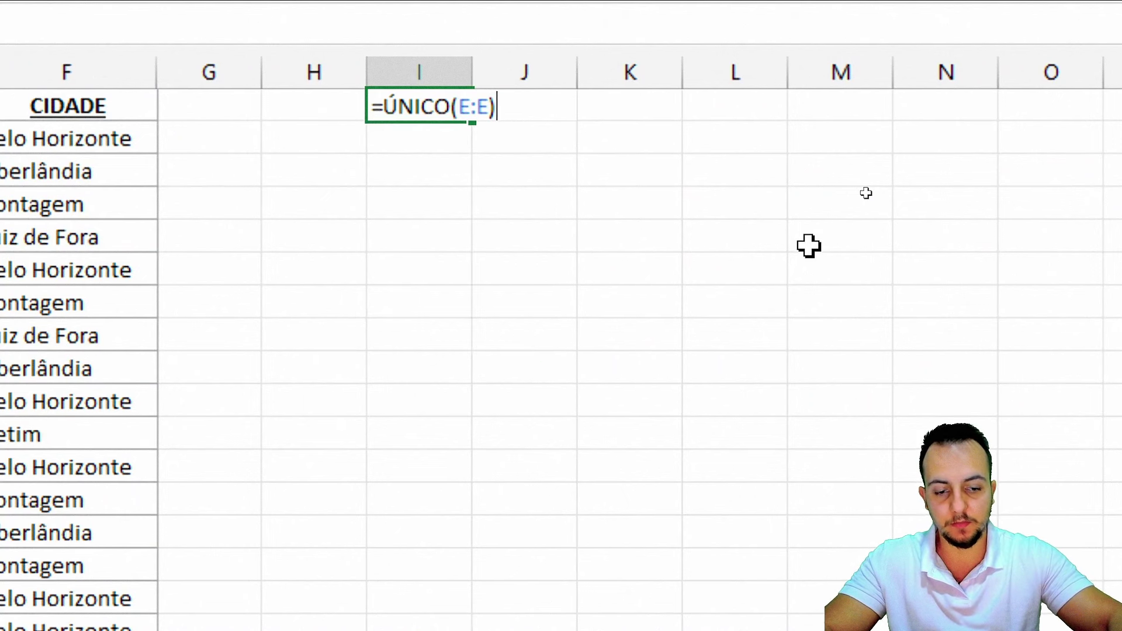
pyautogui.press('Return')
pyautogui.moveTo(472, 71); pyautogui.dragTo(644, 74)
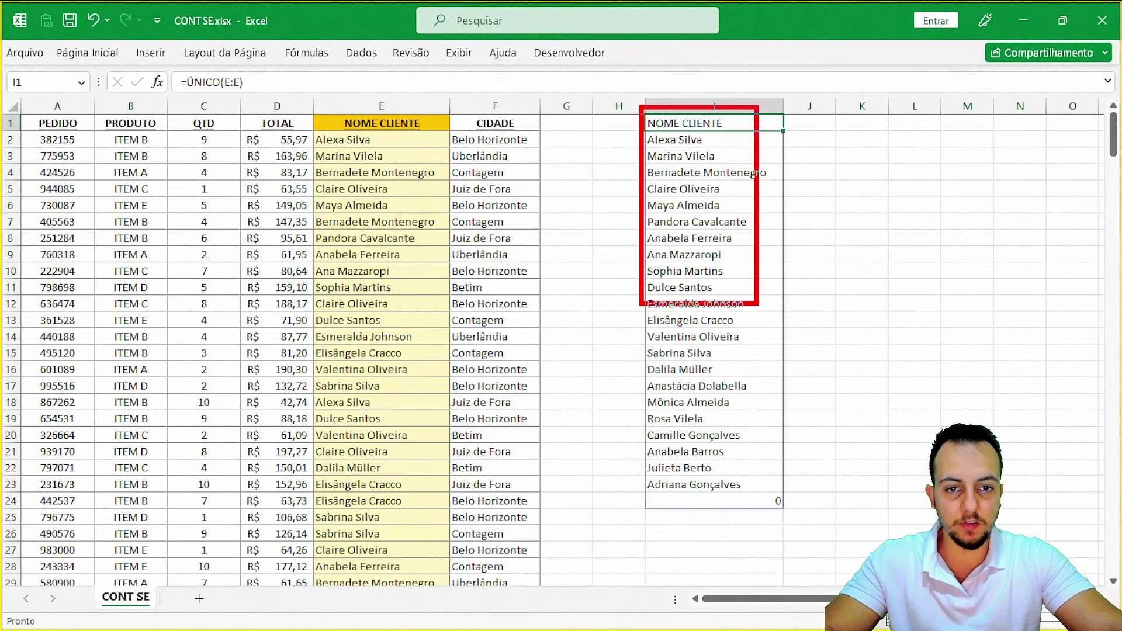
pyautogui.moveTo(643, 107); pyautogui.dragTo(788, 498)
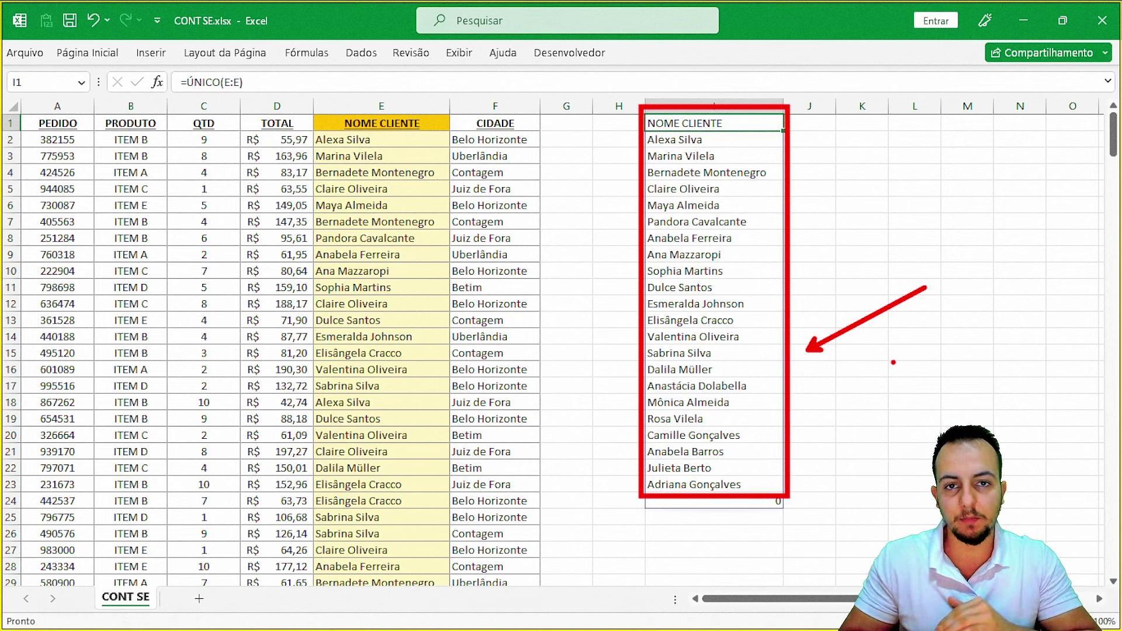
pyautogui.press('Escape')
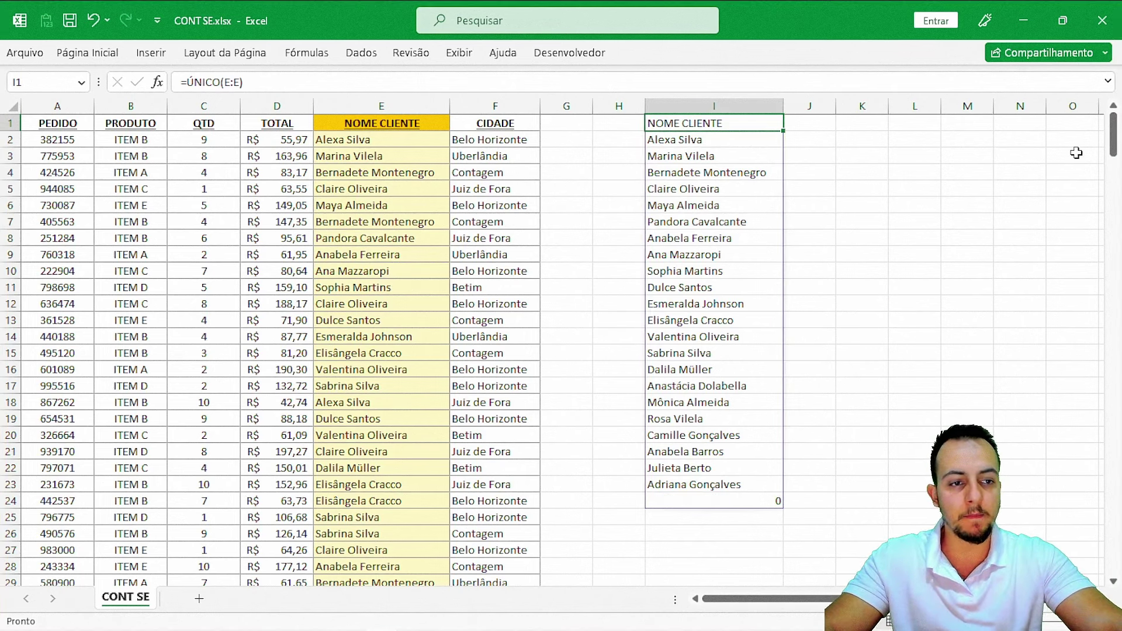
pyautogui.moveTo(1114, 138)
pyautogui.mouseDown()
pyautogui.moveTo(1099, 483)
pyautogui.moveTo(1085, 120)
pyautogui.mouseUp()
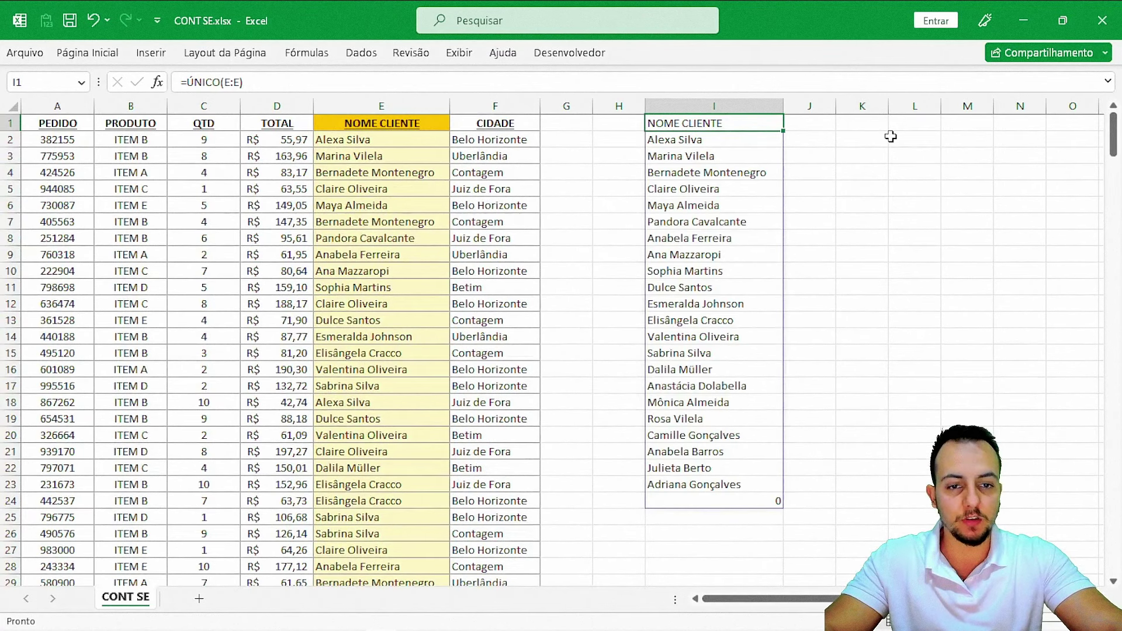
# Step: Delete column I holding the ÚNICO list, then select row 2 of the table
pyautogui.click(744, 105)
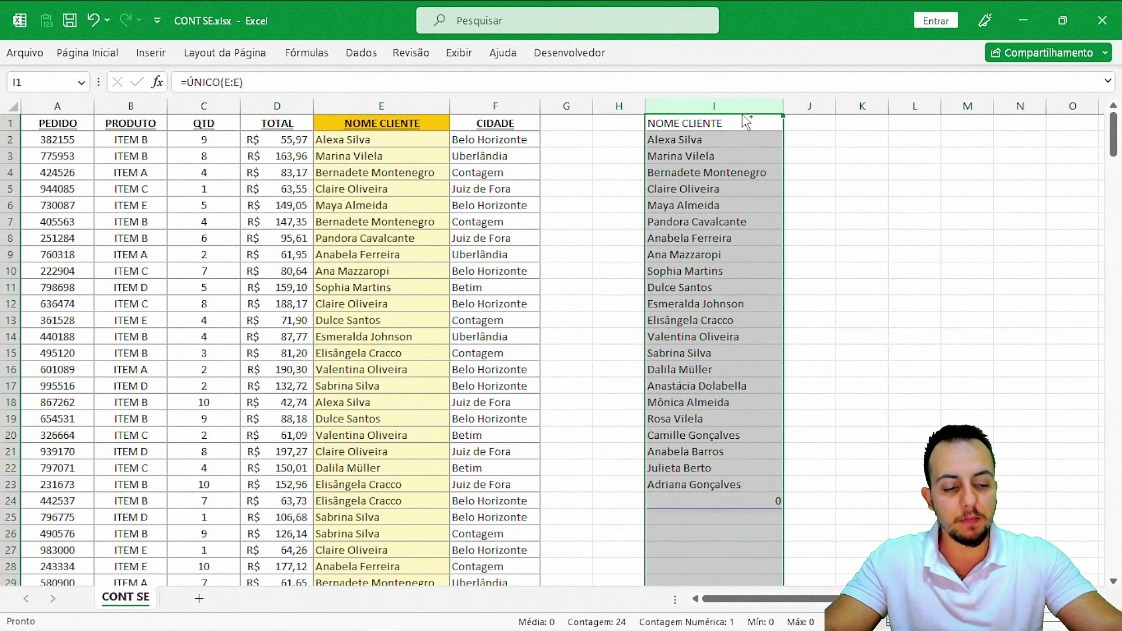
pyautogui.hotkey('ctrl', '-')
pyautogui.click(582, 127)
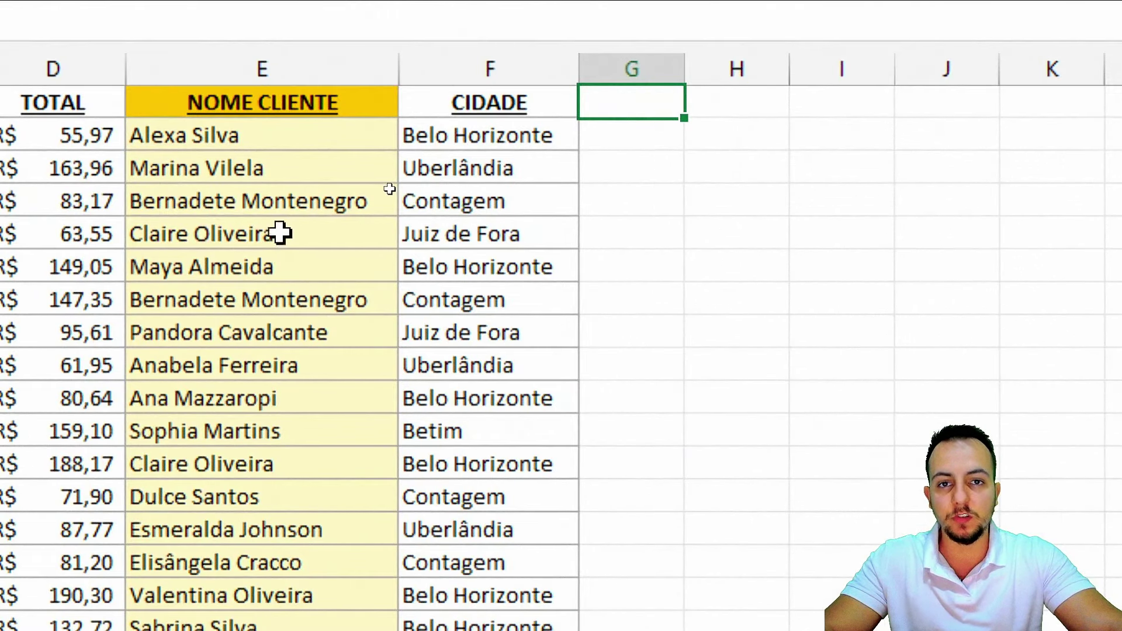
pyautogui.click(617, 139)
pyautogui.hotkey('shift', 'space')
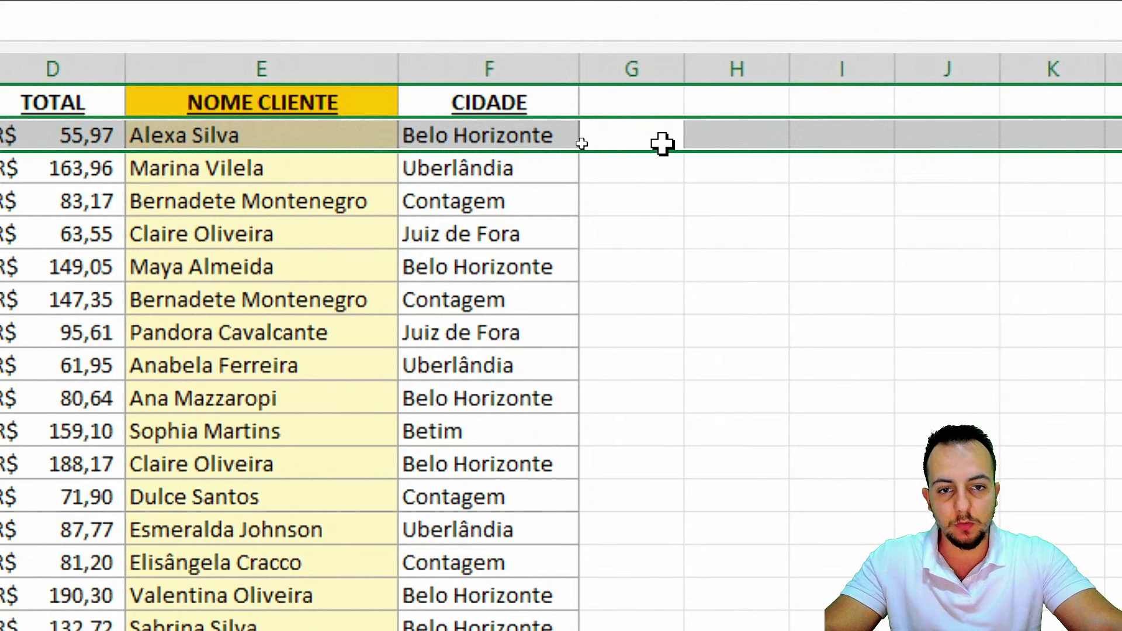
# Step: In G2, enter a CONT.SE formula counting E2's client over a range anchored at $E$2
pyautogui.click(655, 136)
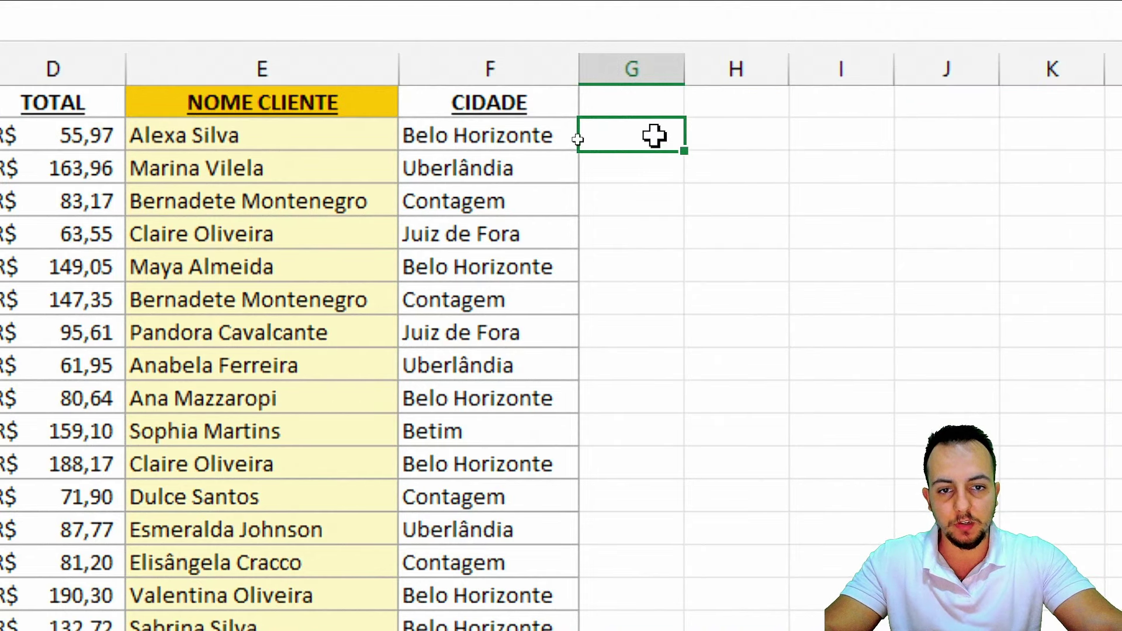
pyautogui.write('=C')
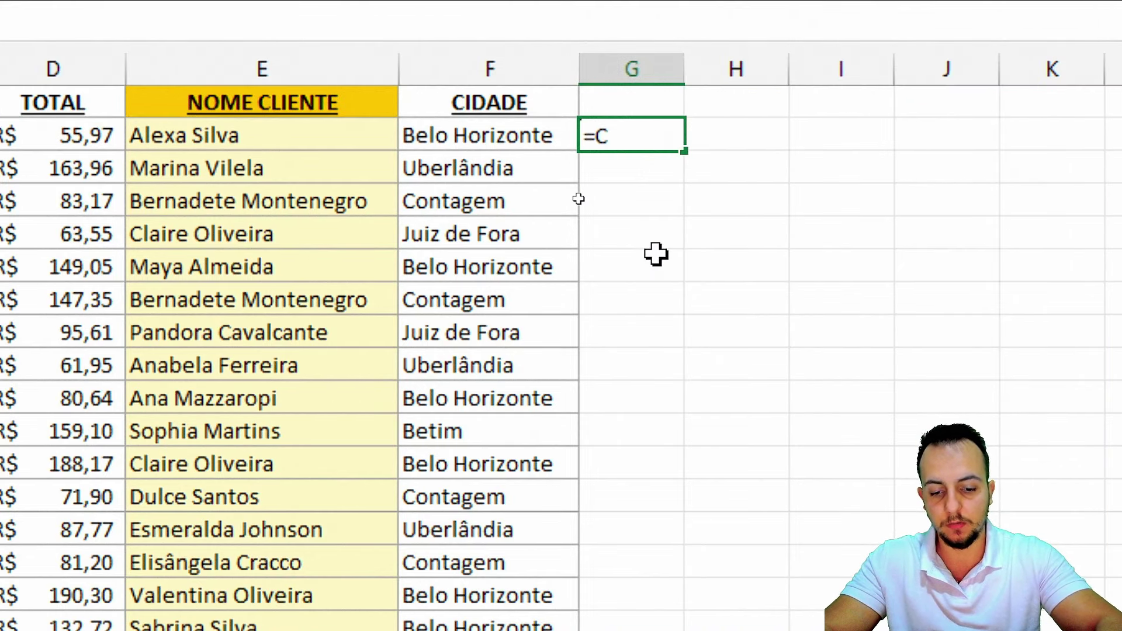
pyautogui.write('ONT')
pyautogui.click(730, 202)
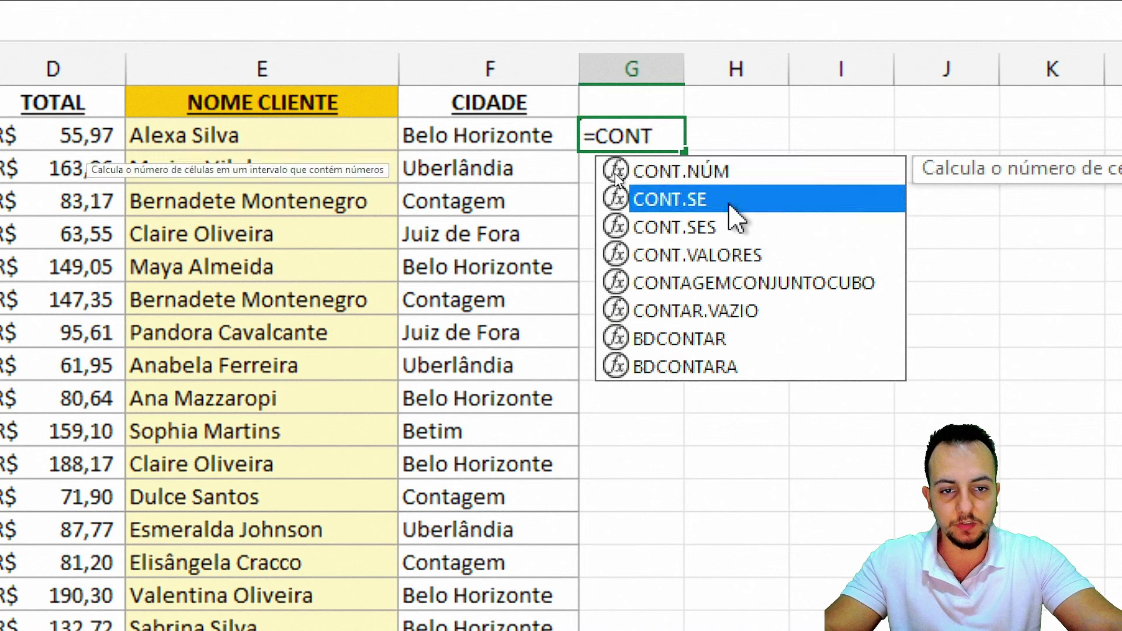
pyautogui.doubleClick(681, 198)
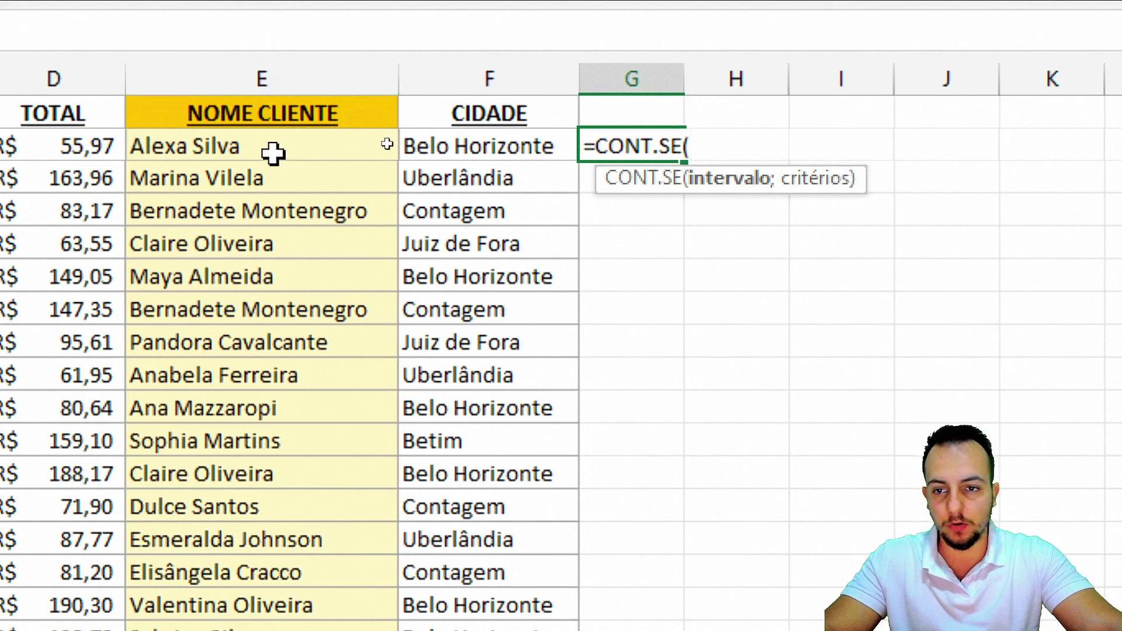
pyautogui.click(273, 154)
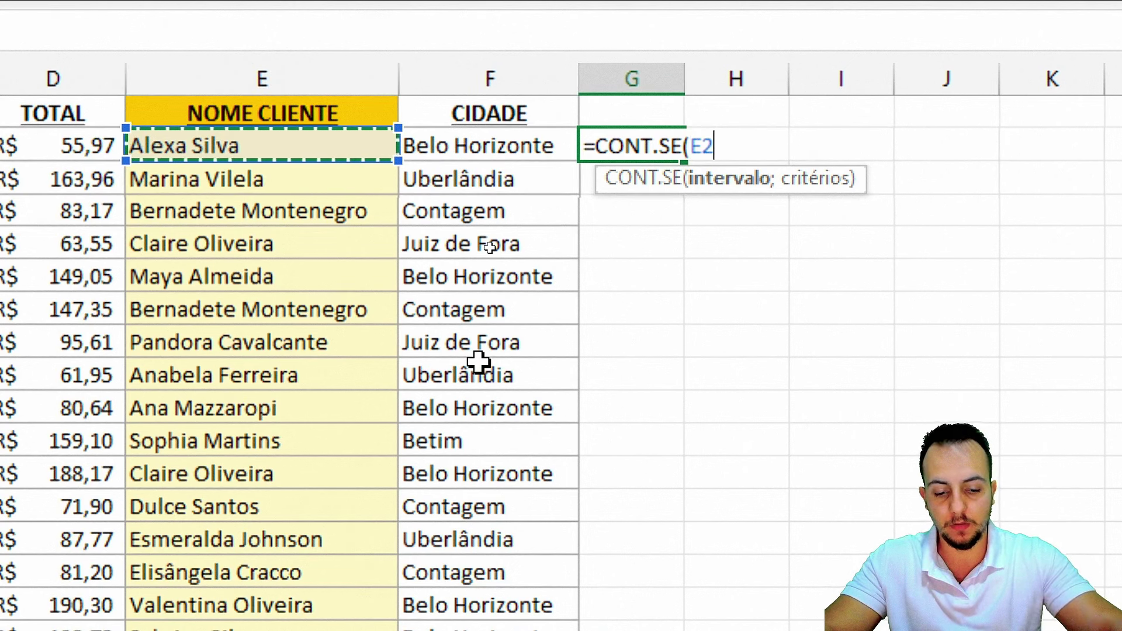
pyautogui.write(':E2')
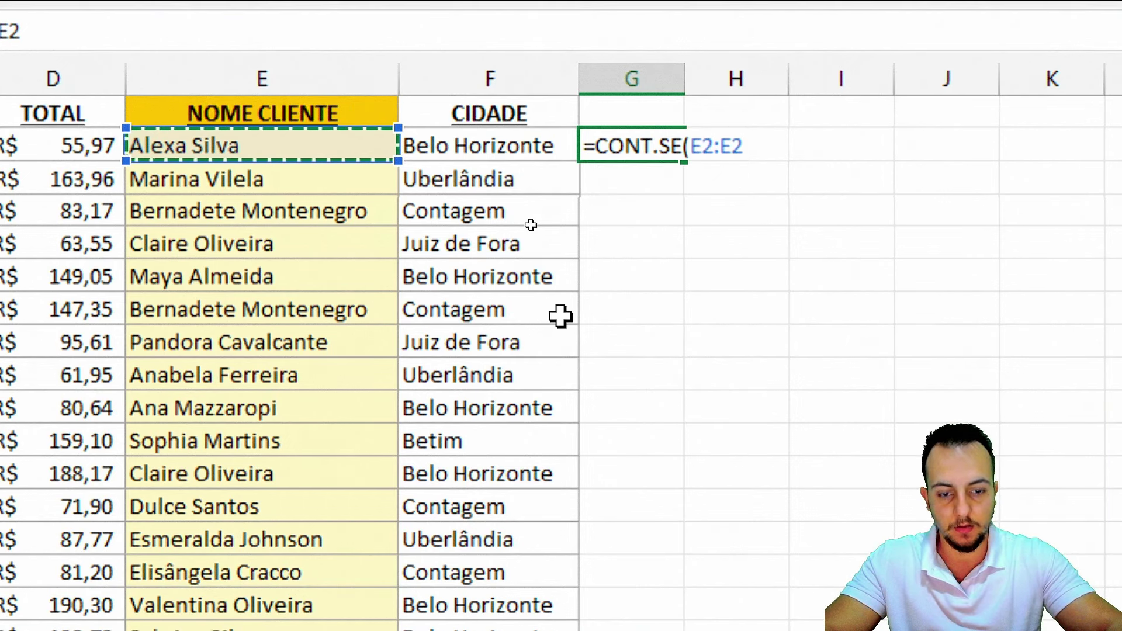
pyautogui.write(';')
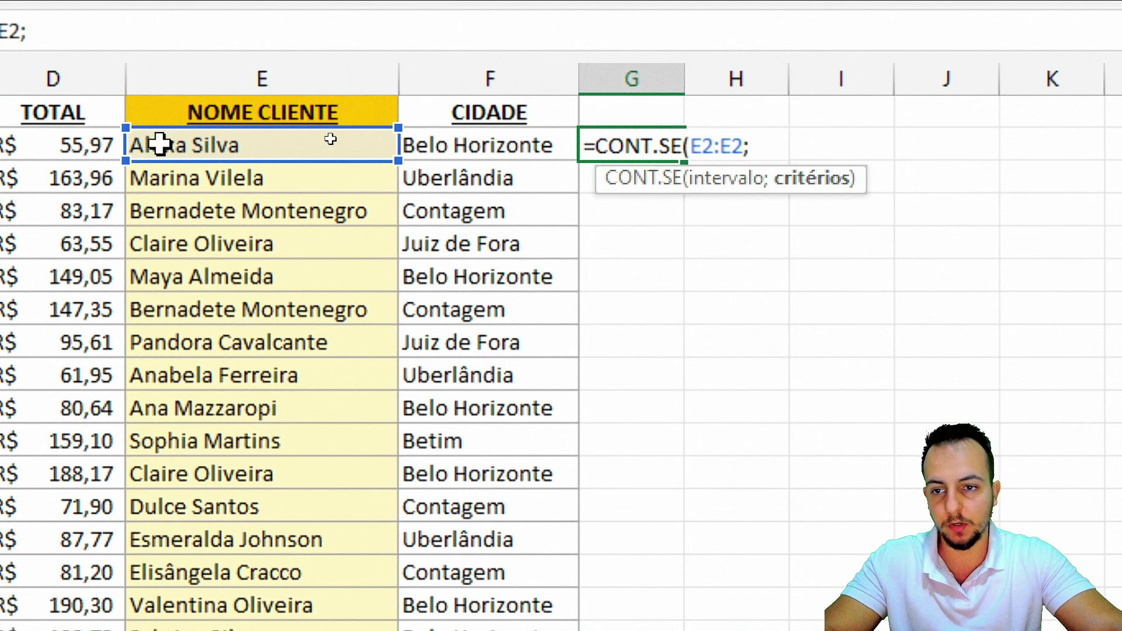
pyautogui.click(187, 141)
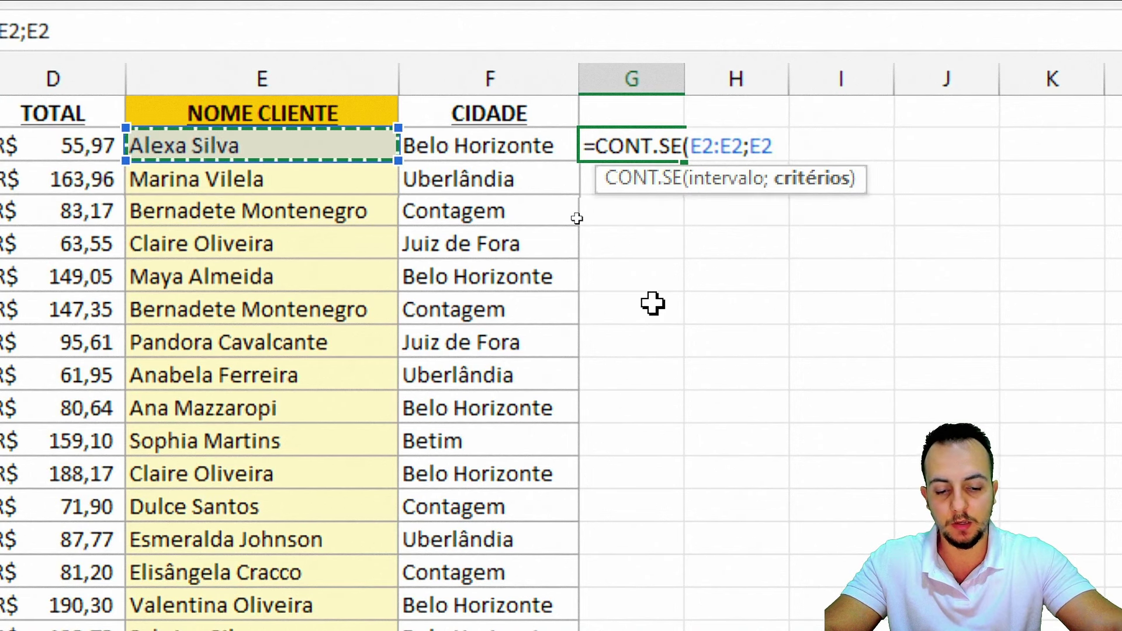
pyautogui.write(')')
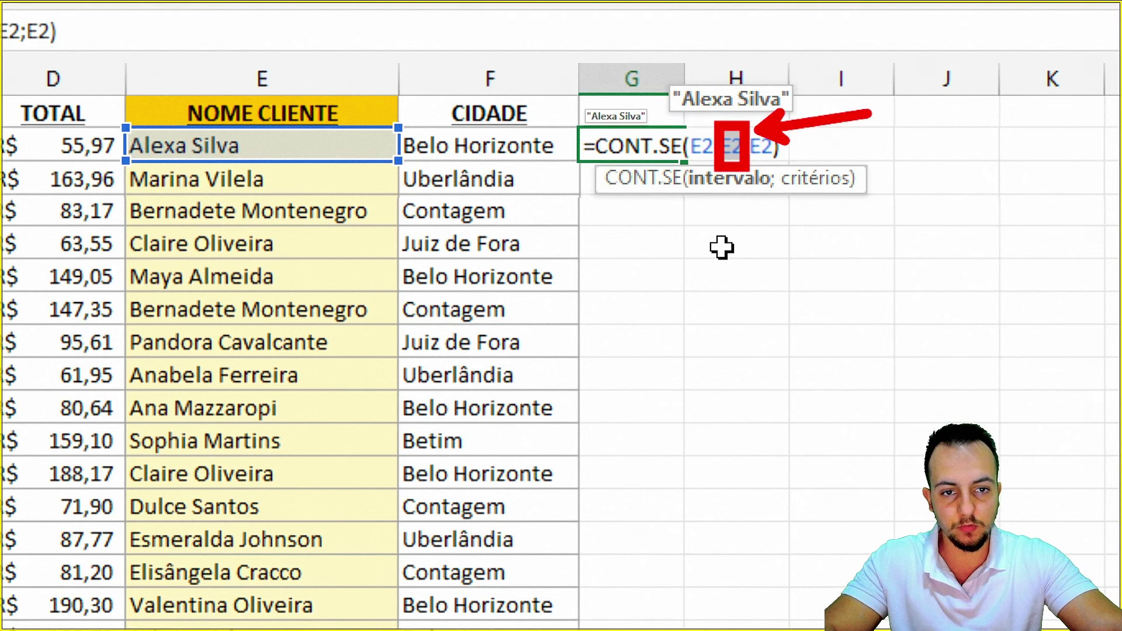
pyautogui.press('F4')
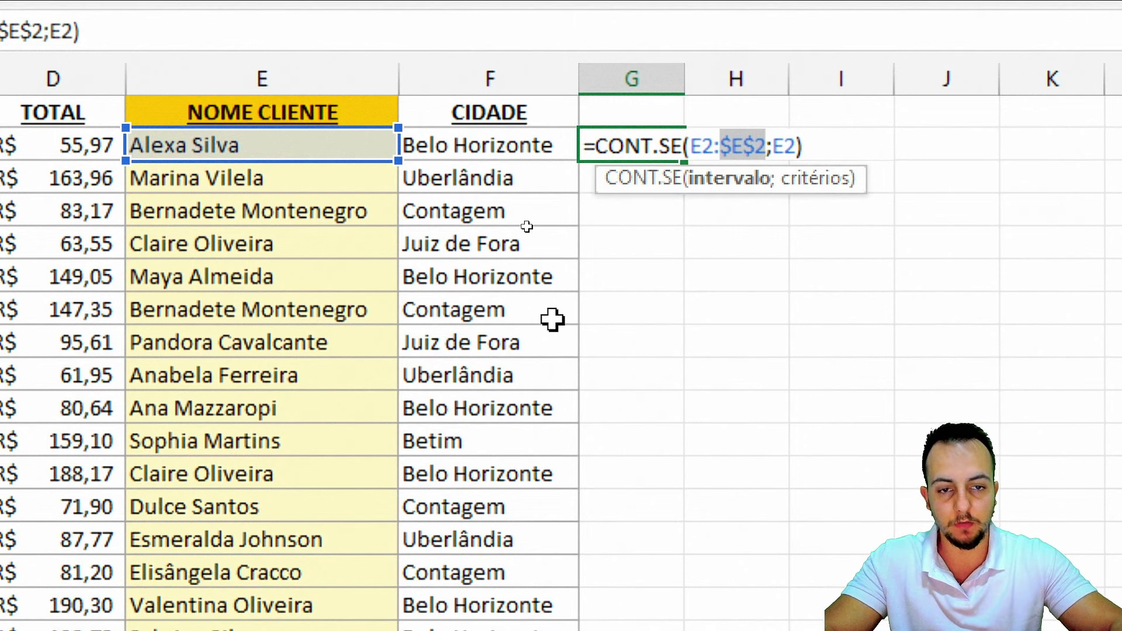
pyautogui.press('Return')
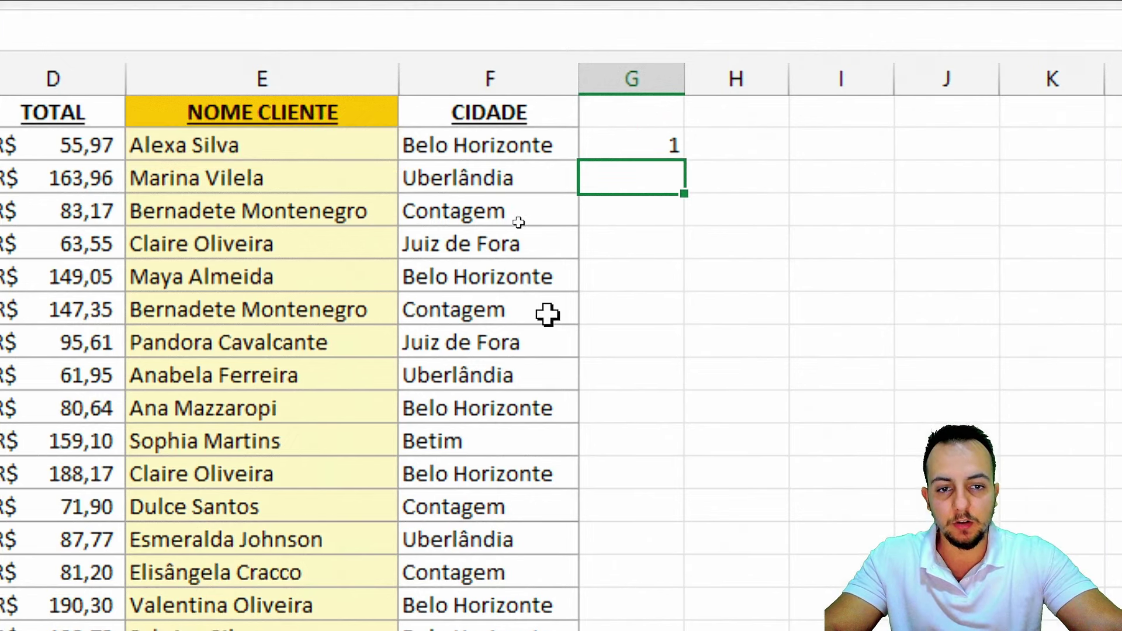
# Step: Fill the G2 count formula down column G for every sale row
pyautogui.click(661, 143)
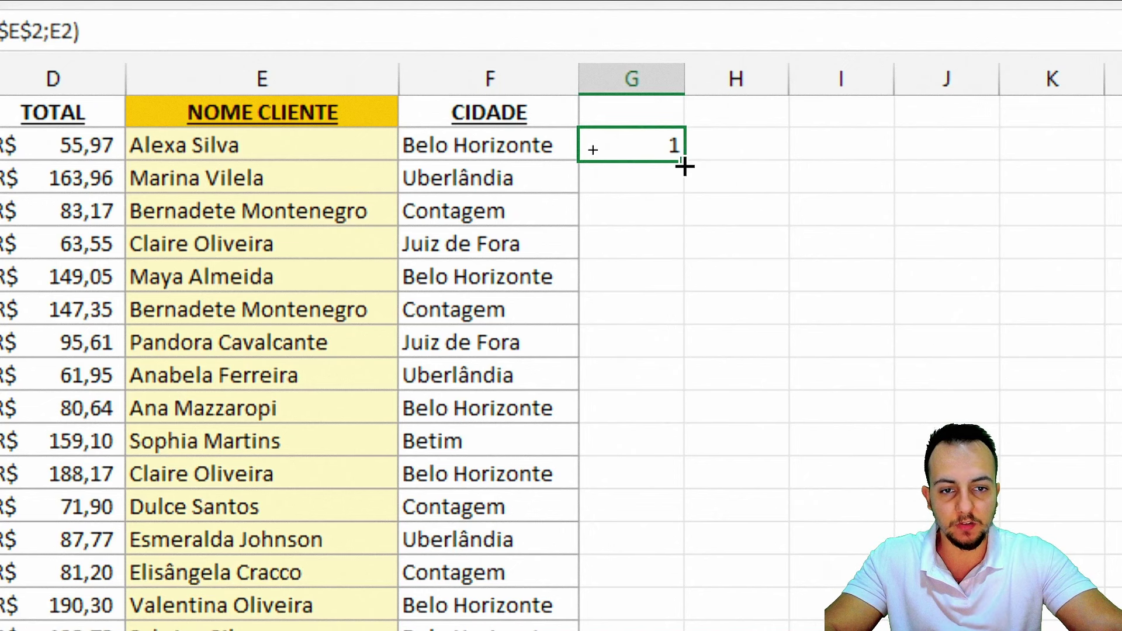
pyautogui.doubleClick(684, 166)
pyautogui.moveTo(667, 149)
pyautogui.mouseDown()
pyautogui.moveTo(634, 165)
pyautogui.moveTo(621, 442)
pyautogui.mouseUp()
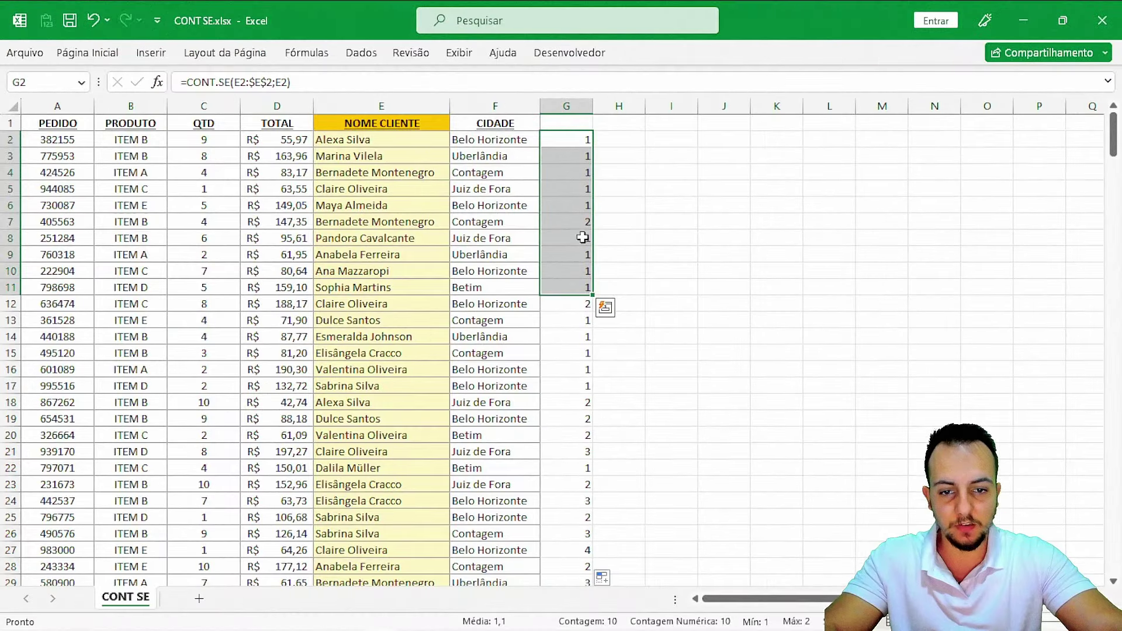
# Step: Inspect the running counts for repeated clients and the second row's formula
pyautogui.moveTo(584, 238)
pyautogui.mouseDown()
pyautogui.moveTo(556, 541)
pyautogui.moveTo(566, 366)
pyautogui.mouseUp()
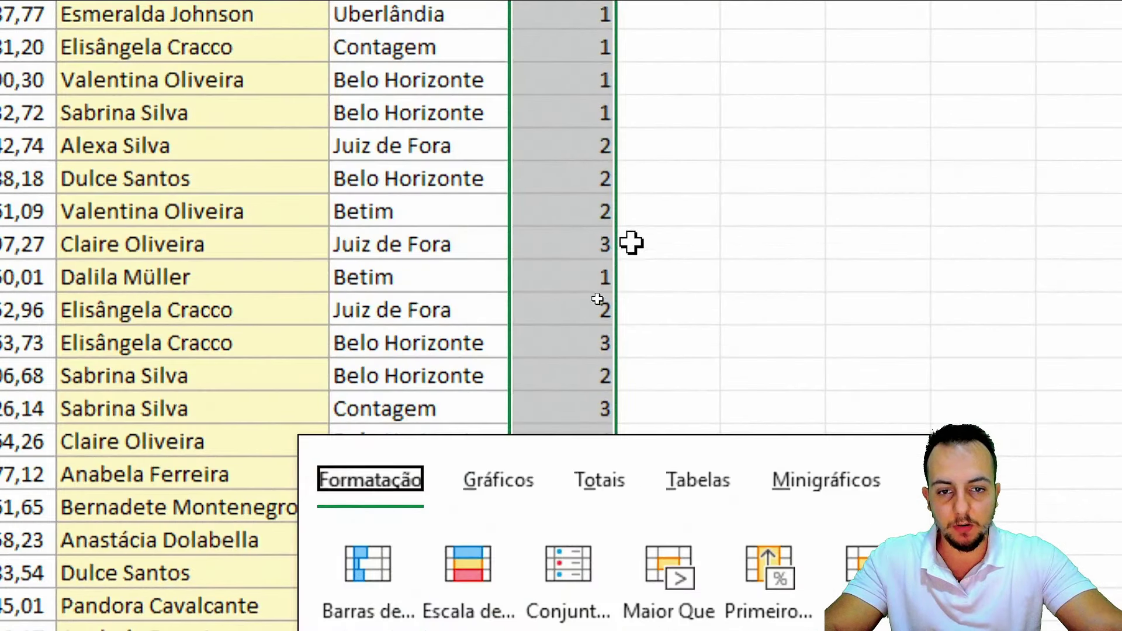
pyautogui.click(564, 228)
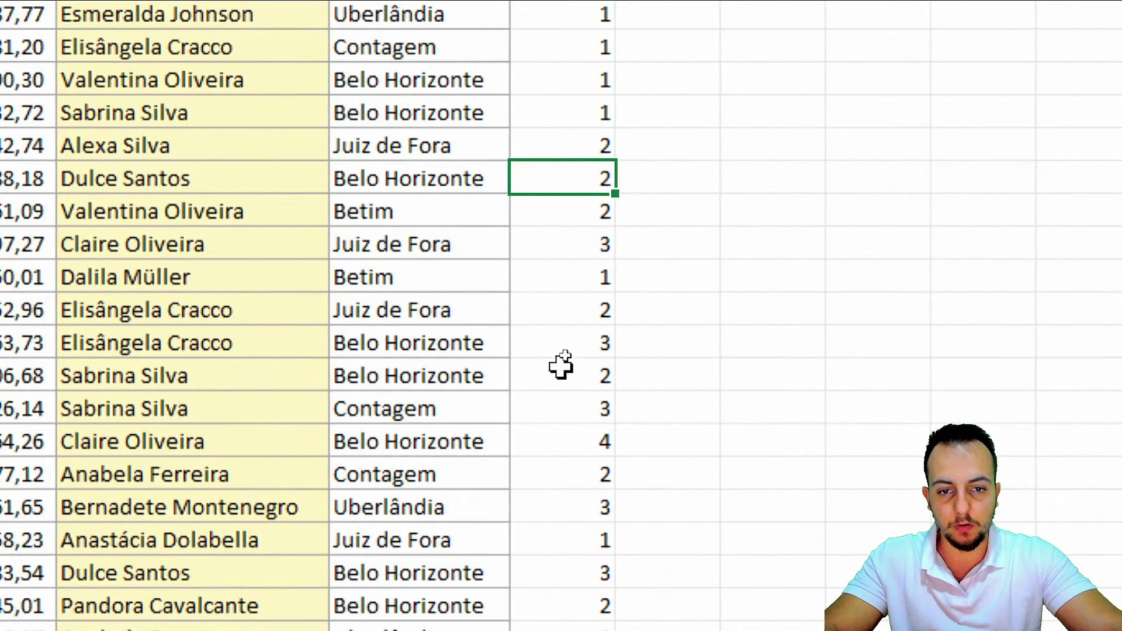
pyautogui.click(569, 252)
pyautogui.scroll(-2, 584, 410)
pyautogui.click(599, 313)
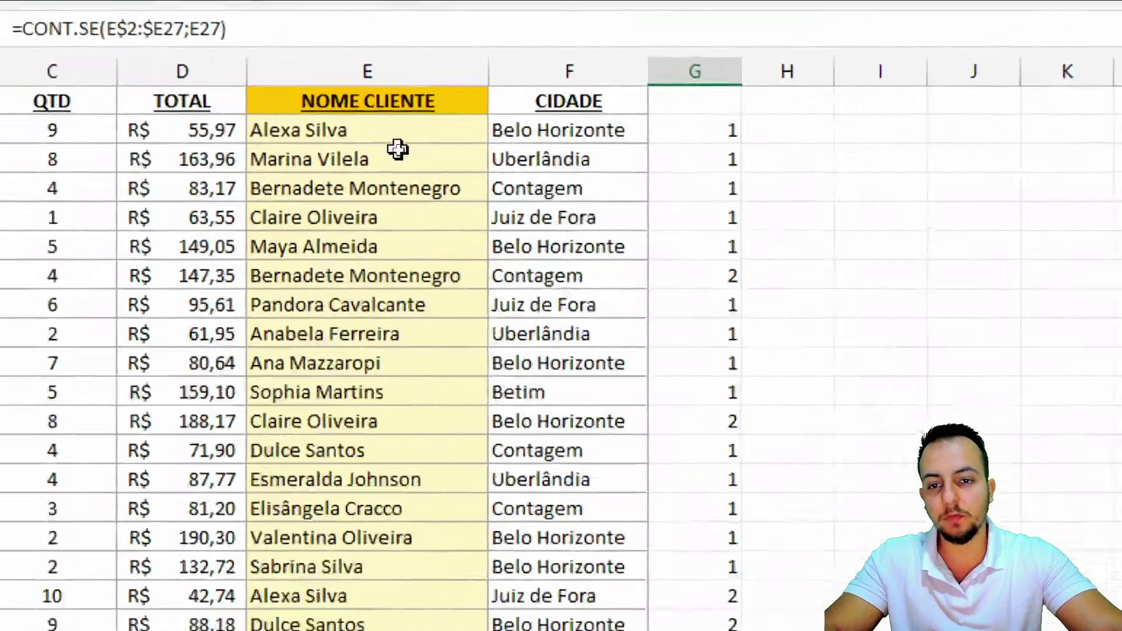
pyautogui.moveTo(379, 144)
pyautogui.mouseDown()
pyautogui.moveTo(551, 158)
pyautogui.moveTo(581, 153)
pyautogui.moveTo(579, 143)
pyautogui.mouseUp()
pyautogui.click(642, 169)
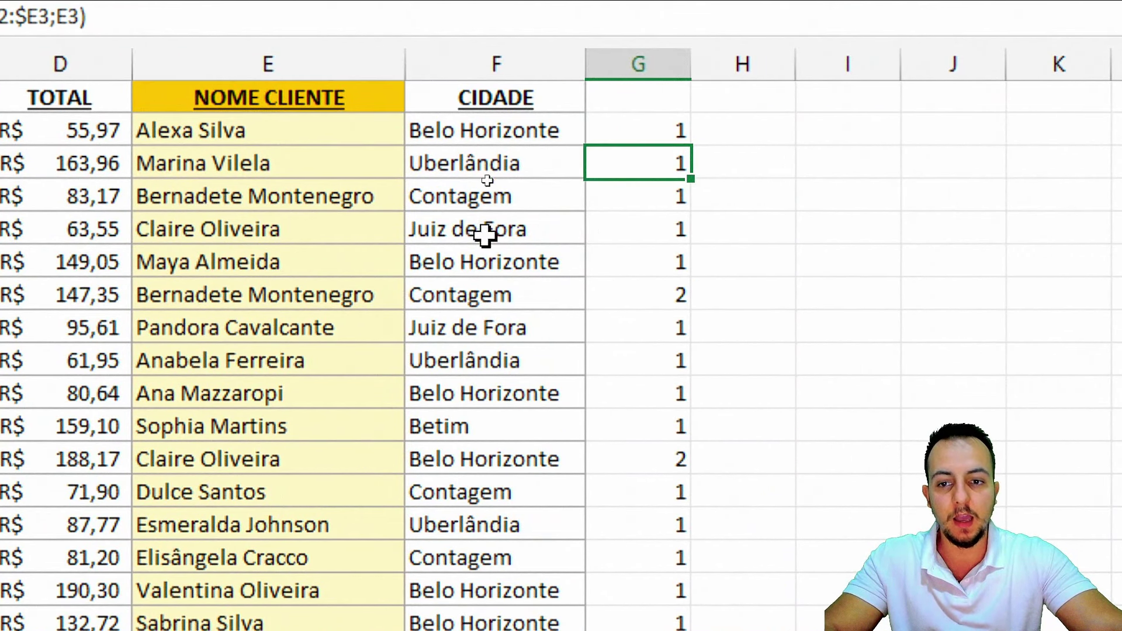
pyautogui.moveTo(613, 128); pyautogui.dragTo(634, 298)
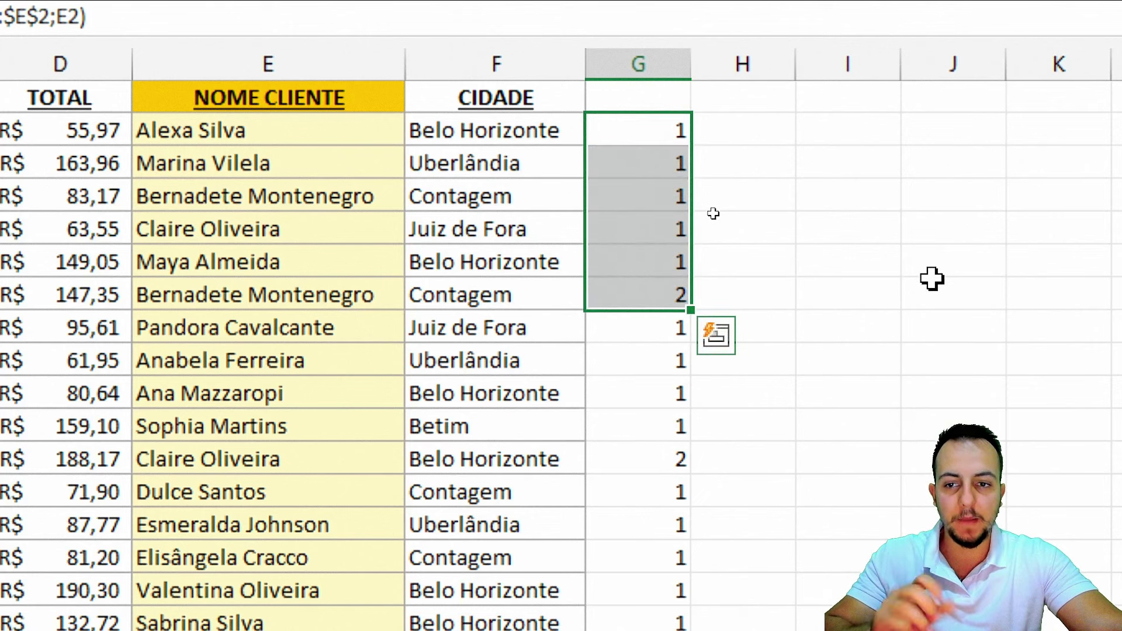
pyautogui.click(636, 297)
pyautogui.hotkey('ctrl', 'shift', 'l')
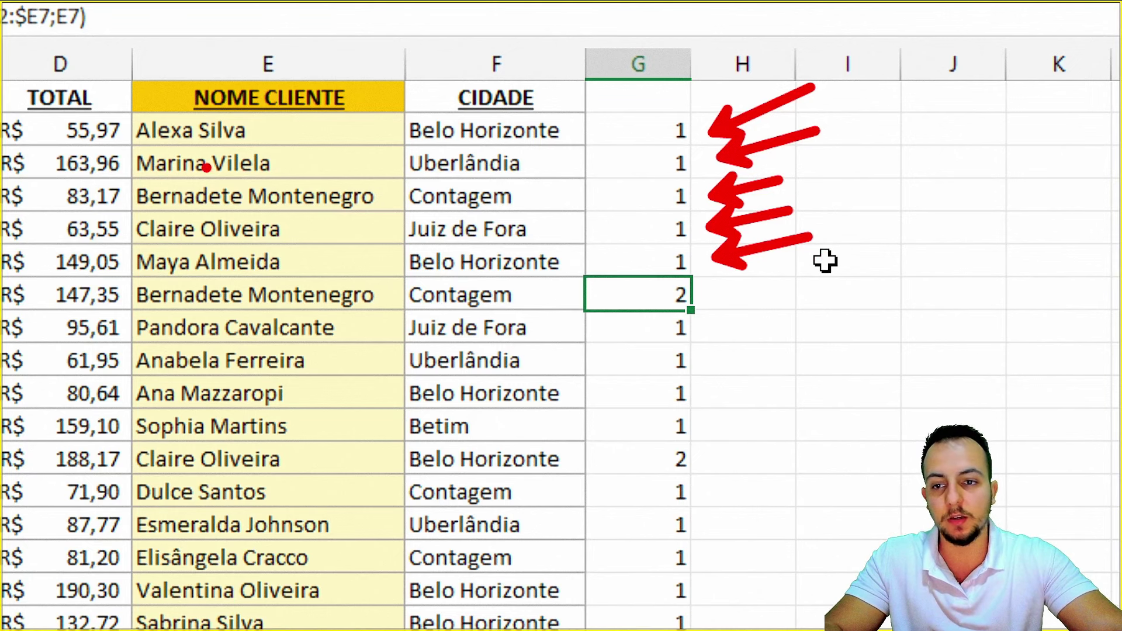
pyautogui.moveTo(123, 108); pyautogui.dragTo(404, 280)
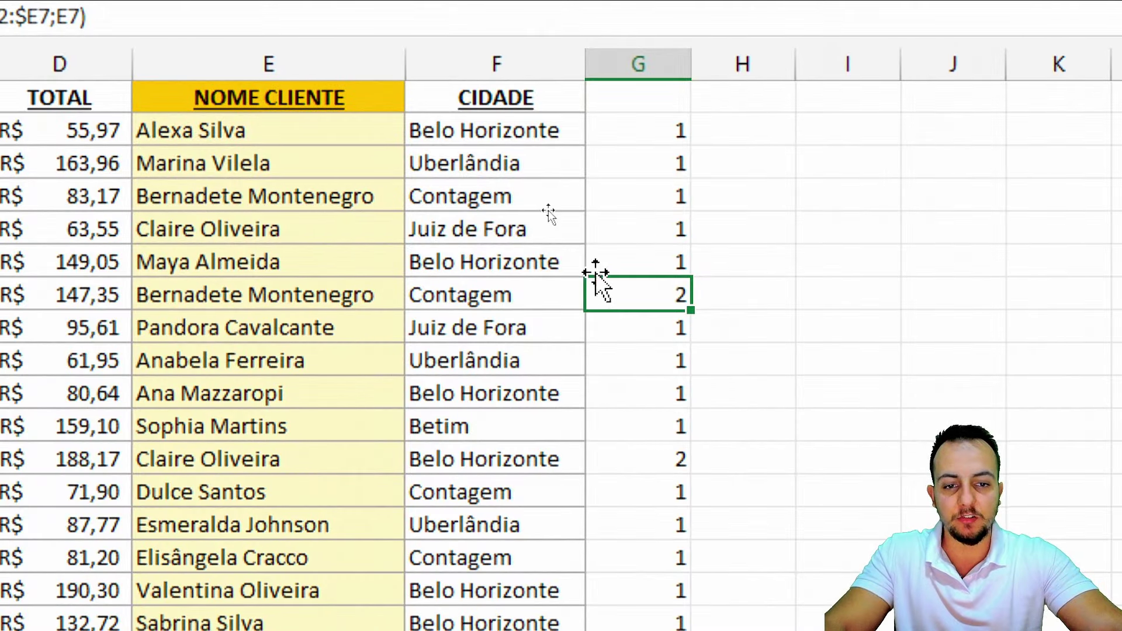
pyautogui.click(664, 260)
pyautogui.doubleClick(665, 261)
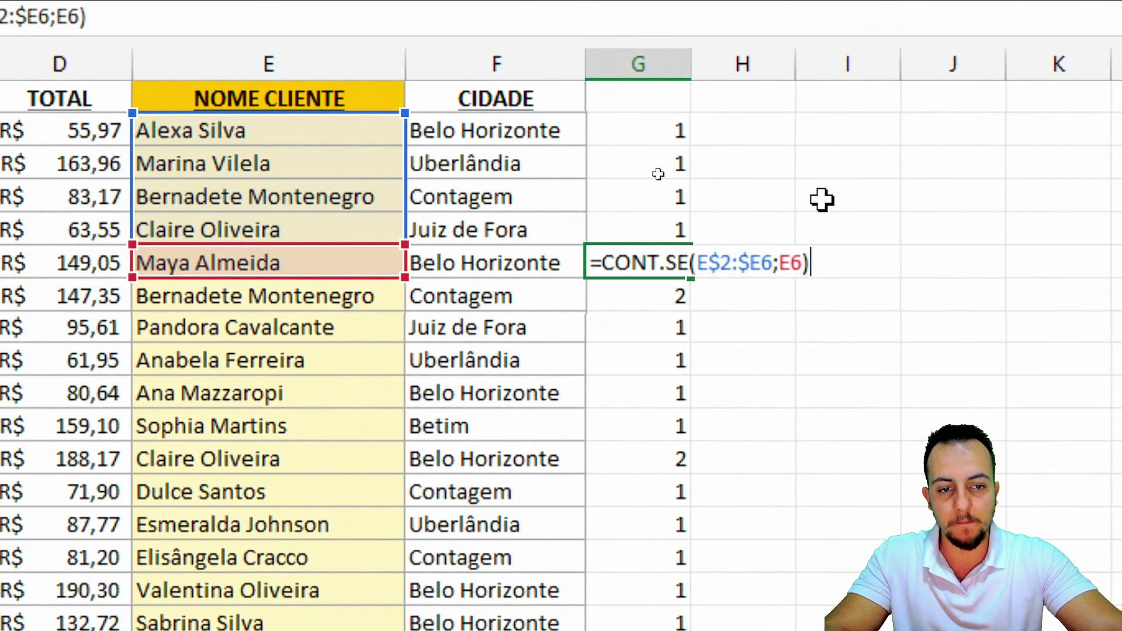
pyautogui.hotkey('ctrl', '2')
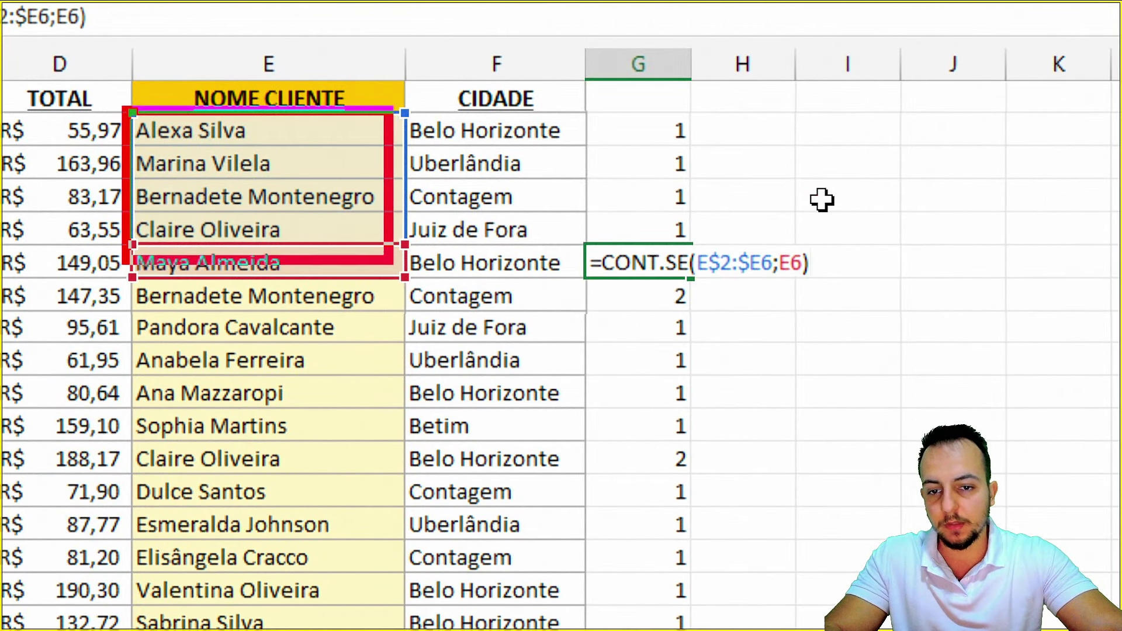
pyautogui.moveTo(224, 142); pyautogui.dragTo(412, 288)
pyautogui.moveTo(412, 310); pyautogui.dragTo(564, 406)
pyautogui.hotkey('ctrl', 'z')
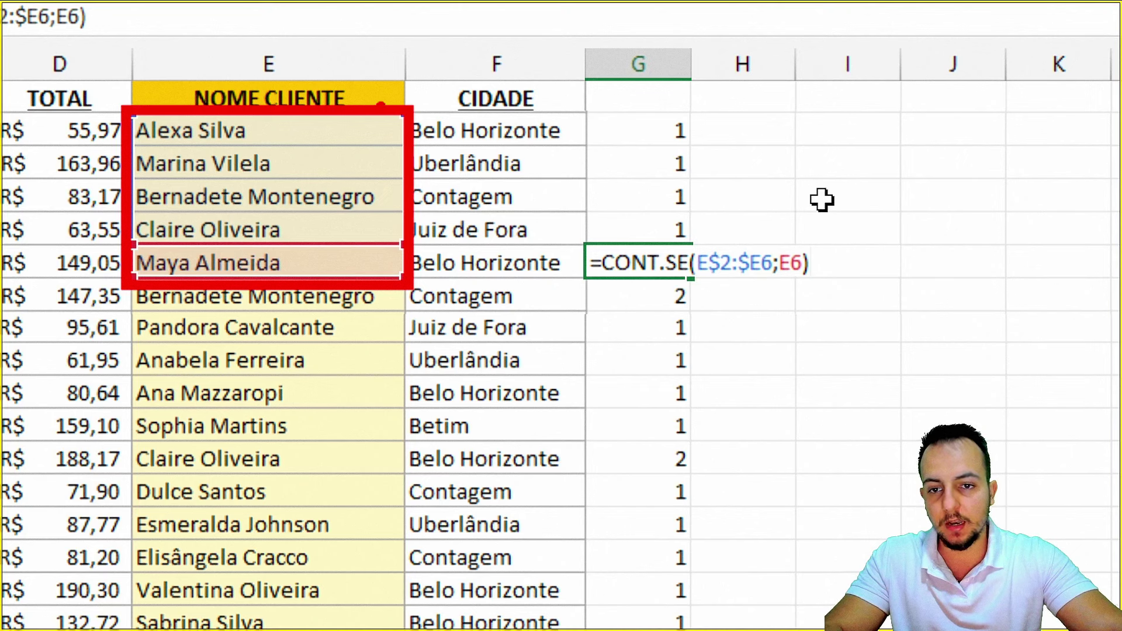
pyautogui.hotkey('ctrl', 'z')
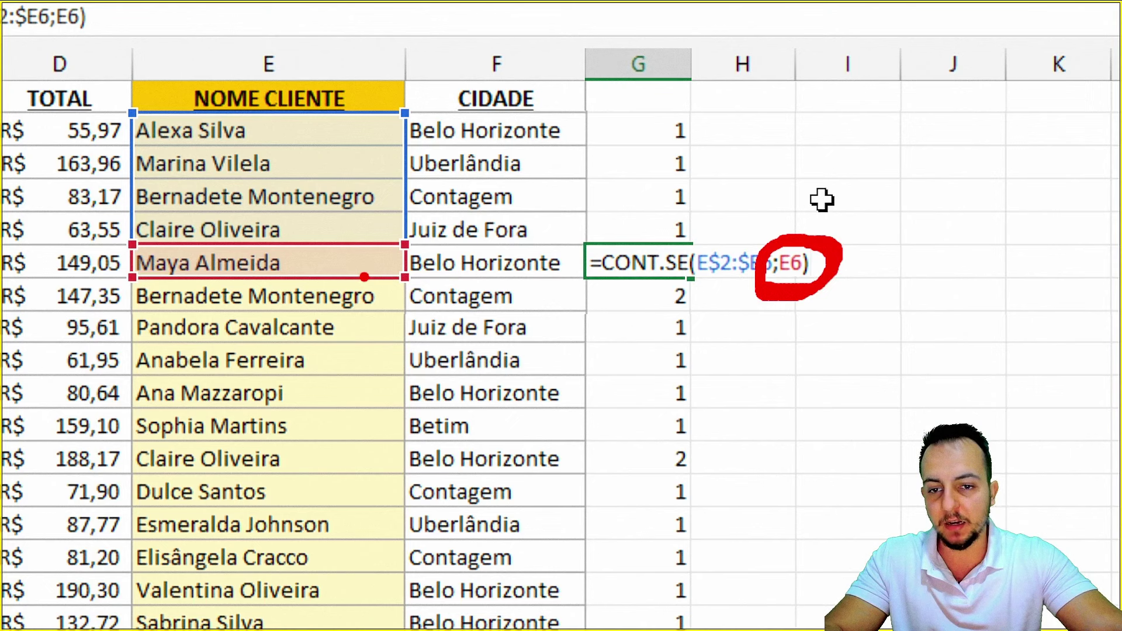
pyautogui.moveTo(344, 265); pyautogui.dragTo(552, 348)
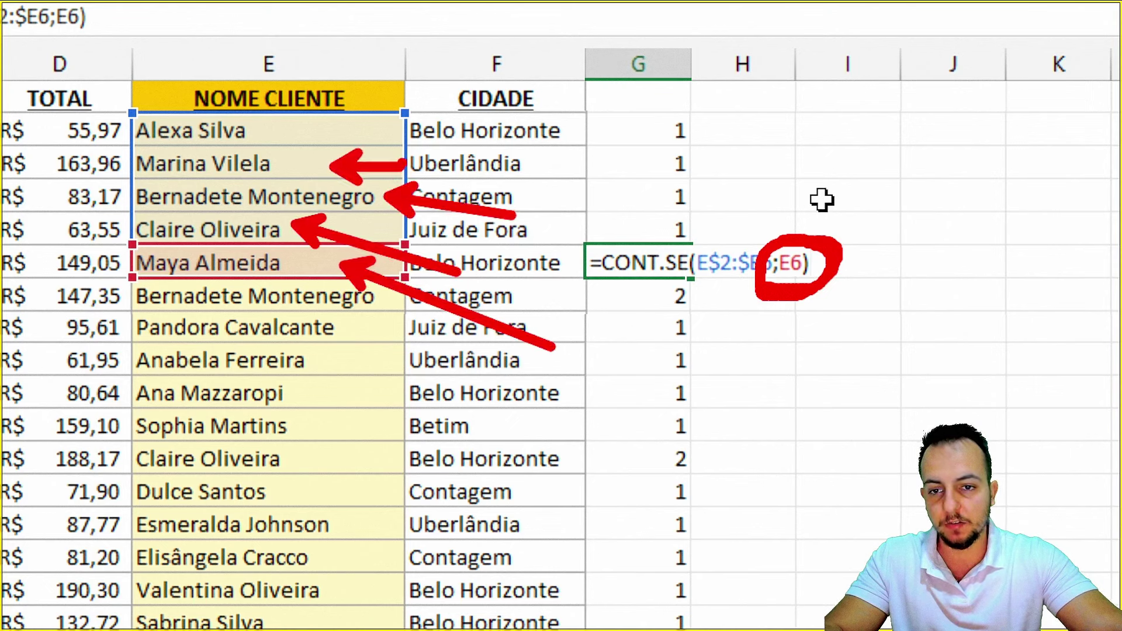
pyautogui.press('Escape')
pyautogui.press('Return')
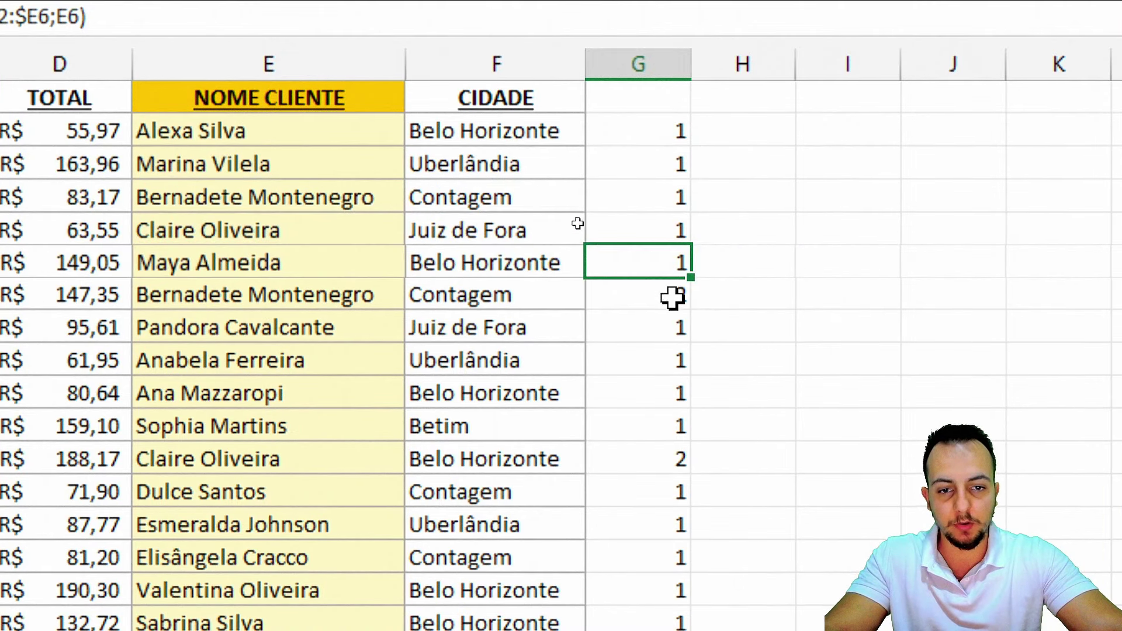
pyautogui.press('F2')
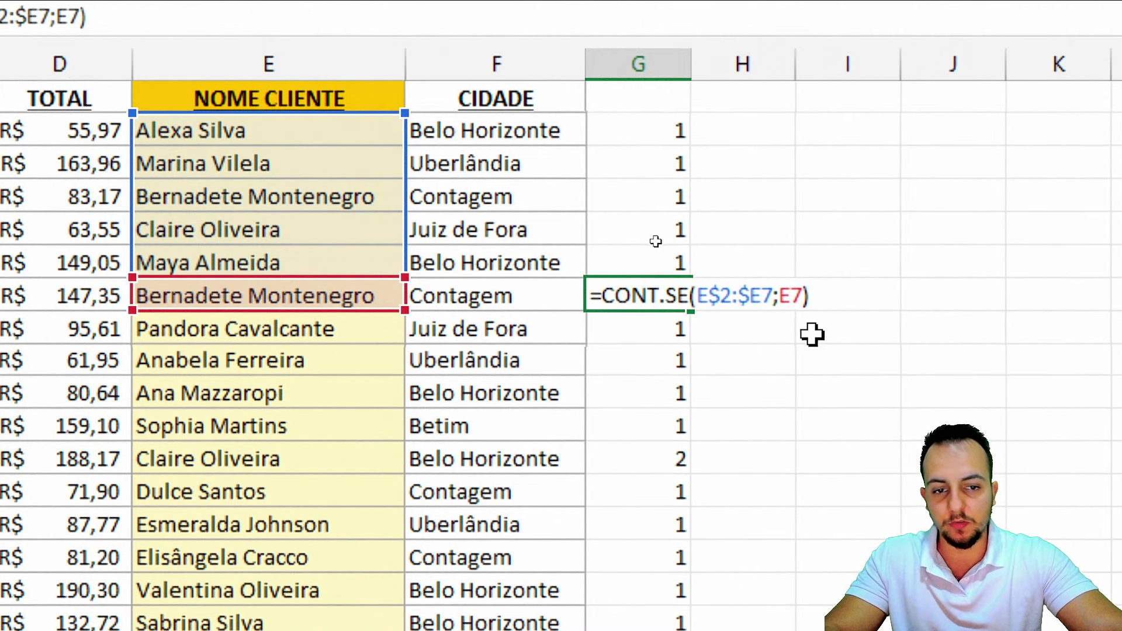
pyautogui.hotkey('ctrl', 'Return')
pyautogui.press('F2')
pyautogui.hotkey('ctrl', 'Return')
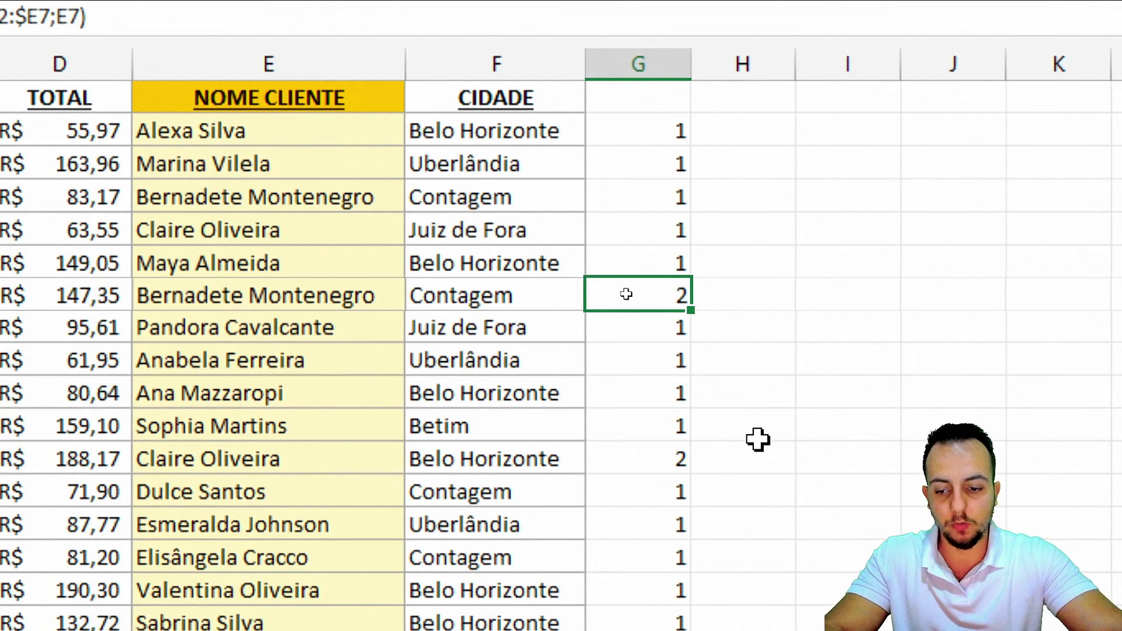
pyautogui.moveTo(733, 271)
pyautogui.mouseDown()
pyautogui.moveTo(666, 274)
pyautogui.moveTo(740, 328)
pyautogui.mouseUp()
pyautogui.press('Escape')
pyautogui.press('F2')
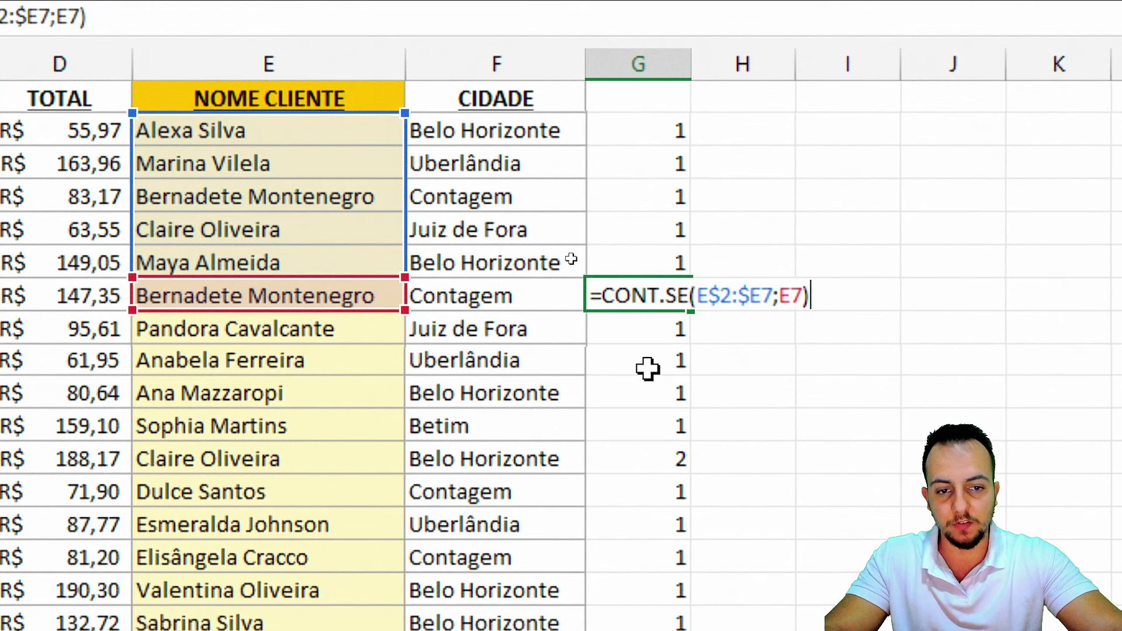
pyautogui.hotkey('ctrl', '2')
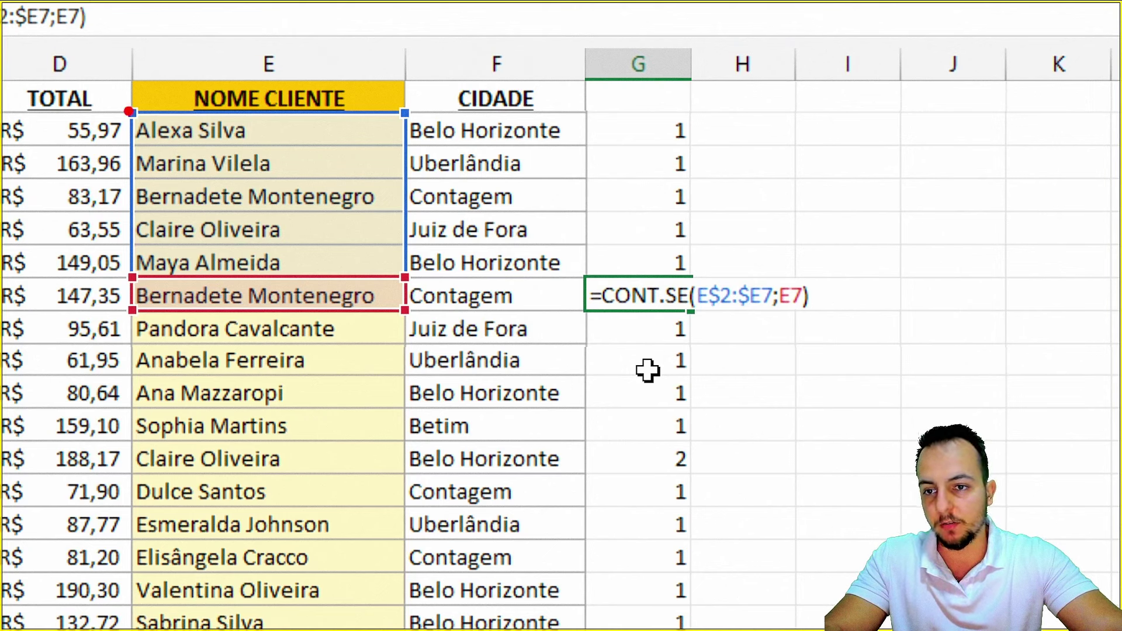
pyautogui.moveTo(129, 111)
pyautogui.mouseDown()
pyautogui.moveTo(403, 281)
pyautogui.moveTo(407, 314)
pyautogui.mouseUp()
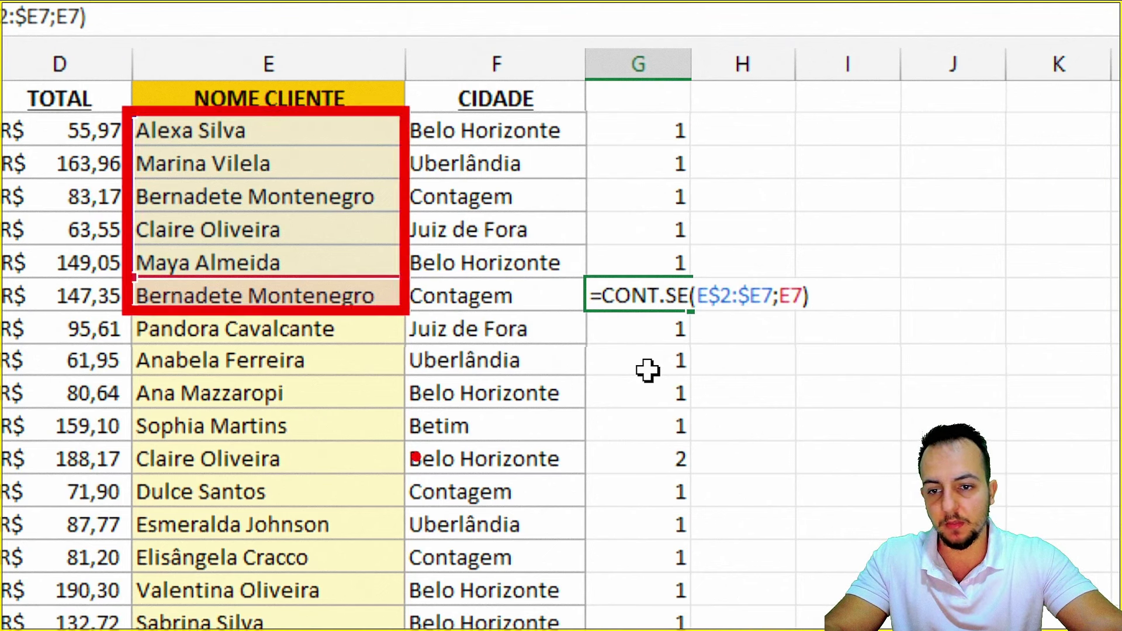
pyautogui.press('e')
pyautogui.moveTo(112, 273); pyautogui.dragTo(429, 320)
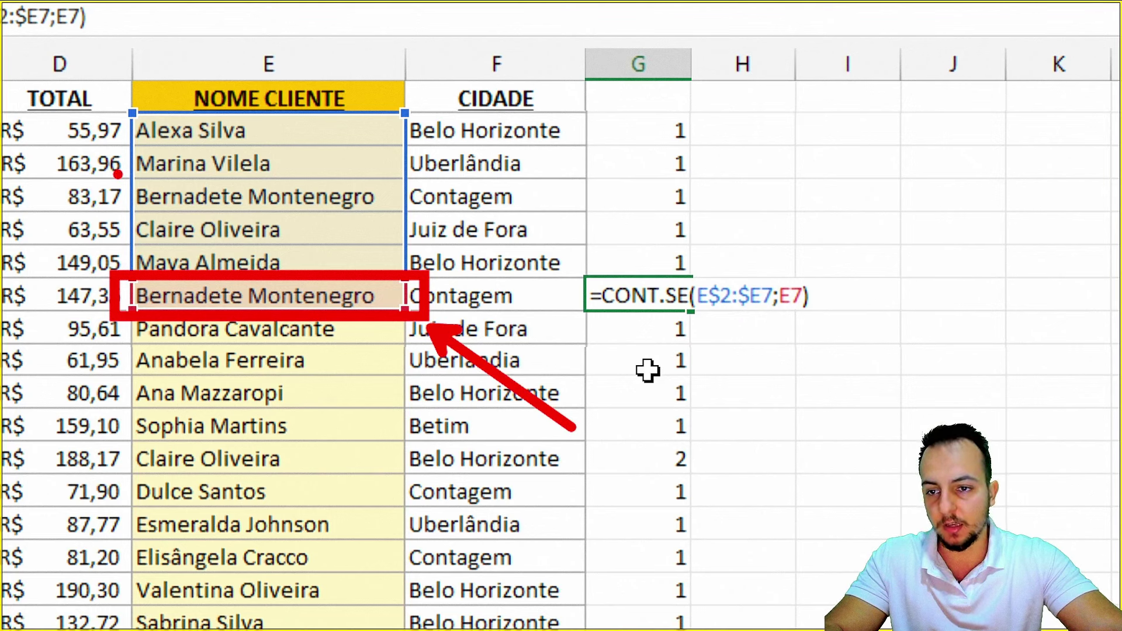
pyautogui.moveTo(118, 174)
pyautogui.mouseDown()
pyautogui.moveTo(339, 219)
pyautogui.moveTo(646, 223)
pyautogui.mouseUp()
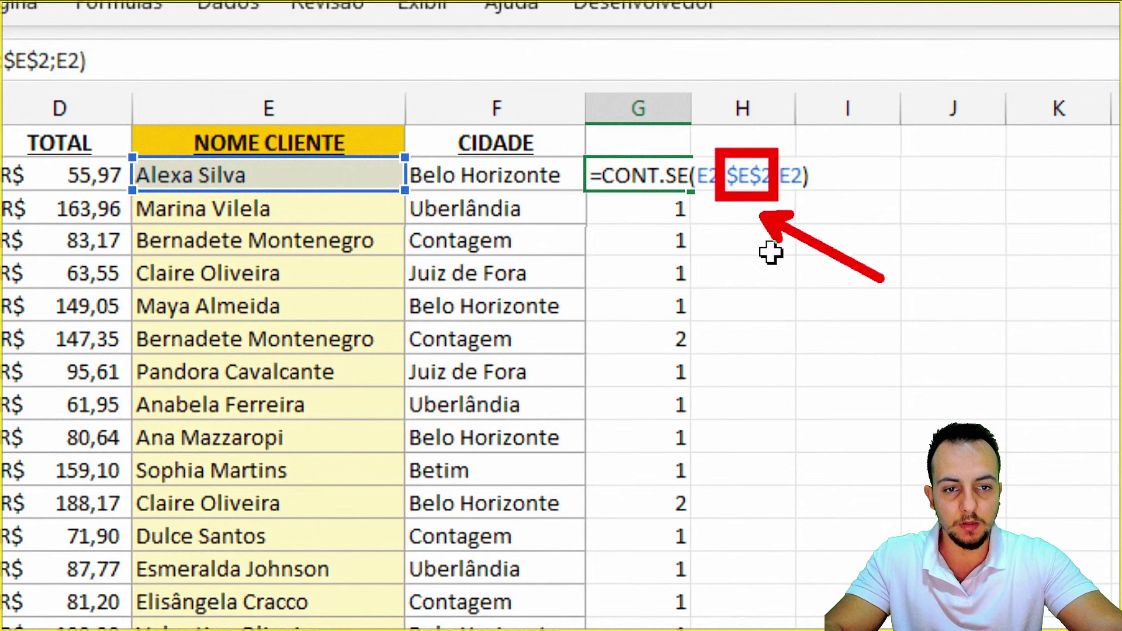
pyautogui.press('Escape')
pyautogui.press('Down')
pyautogui.press('F2')
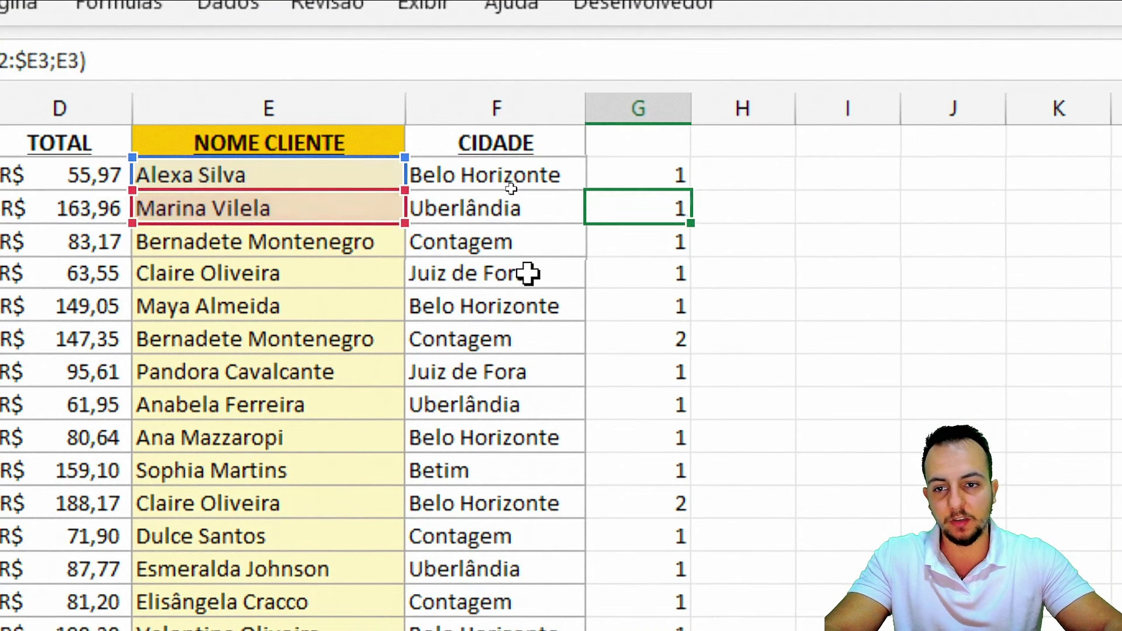
pyautogui.press('Escape')
pyautogui.press('Down')
pyautogui.press('F2')
pyautogui.press('Escape')
pyautogui.press('Down')
pyautogui.press('Down')
pyautogui.press('Down')
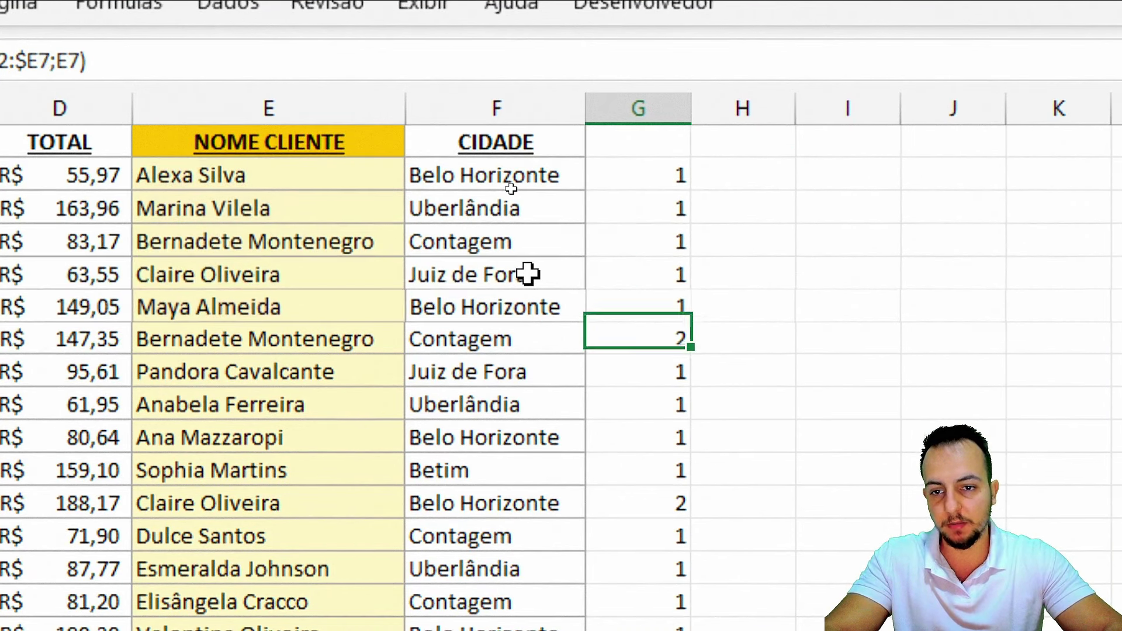
pyautogui.press('Down')
pyautogui.press('Down')
pyautogui.press('Down')
pyautogui.press('Down')
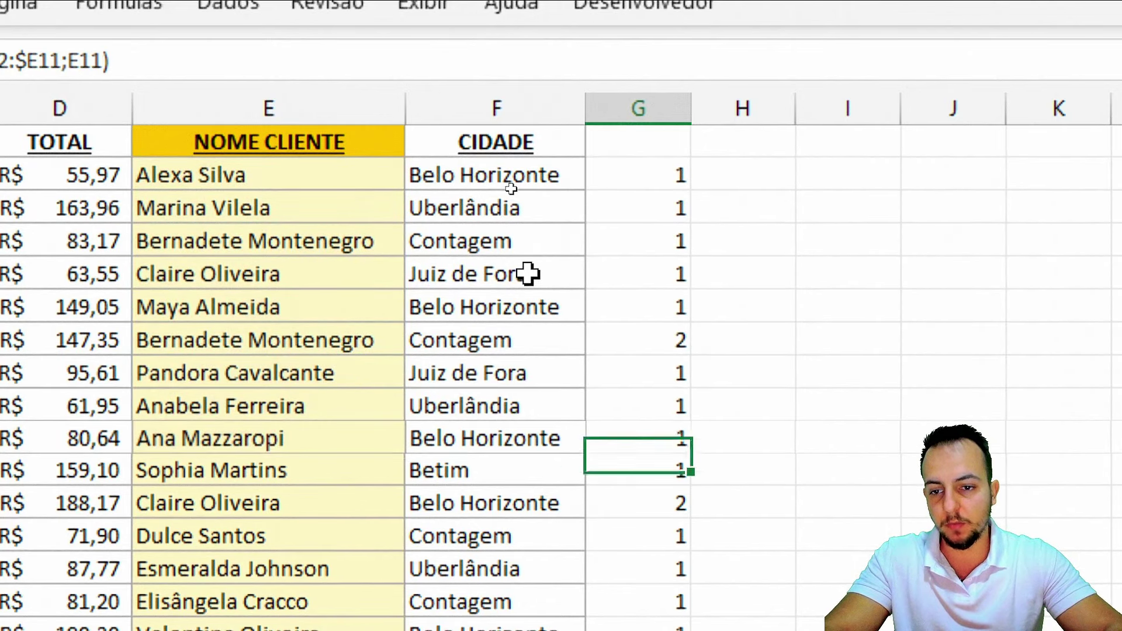
pyautogui.press('Down')
pyautogui.press('F2')
pyautogui.press('Escape')
pyautogui.press('Down')
pyautogui.press('F2')
pyautogui.press('Escape')
pyautogui.press('Down')
pyautogui.press('F2')
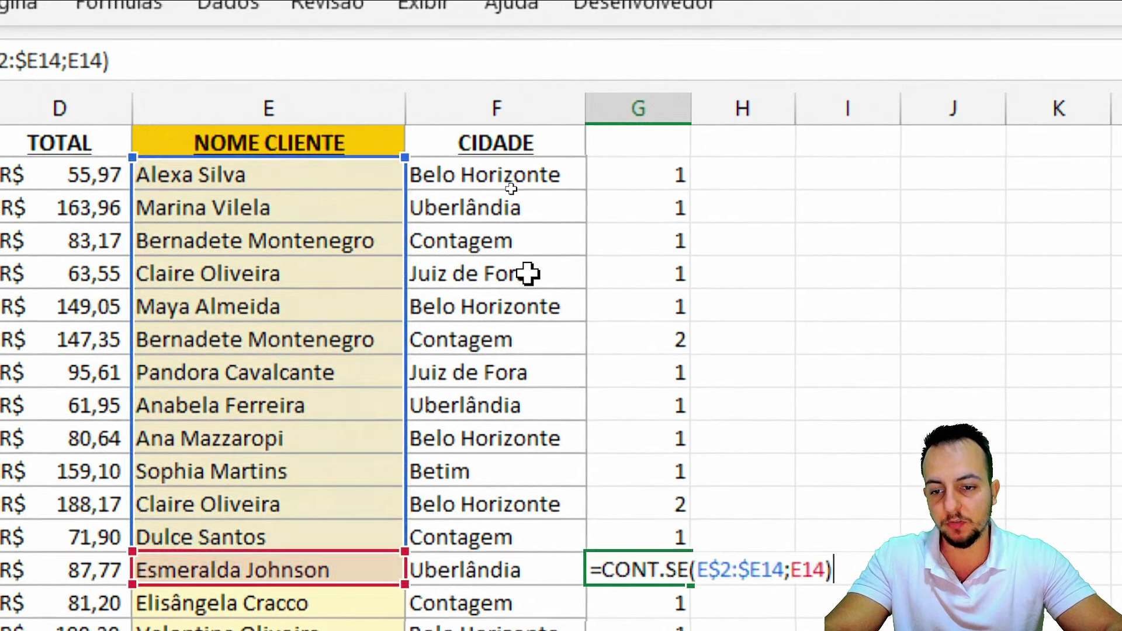
pyautogui.press('Escape')
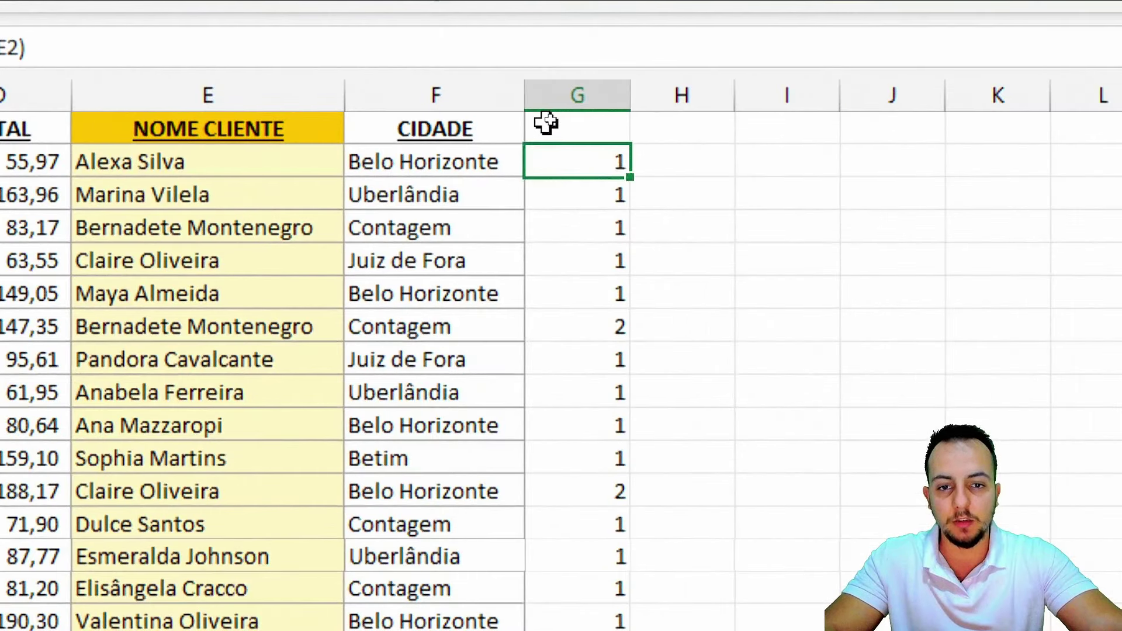
# Step: Label column G's header CONTAGEM and widen the column to fit it
pyautogui.click(567, 123)
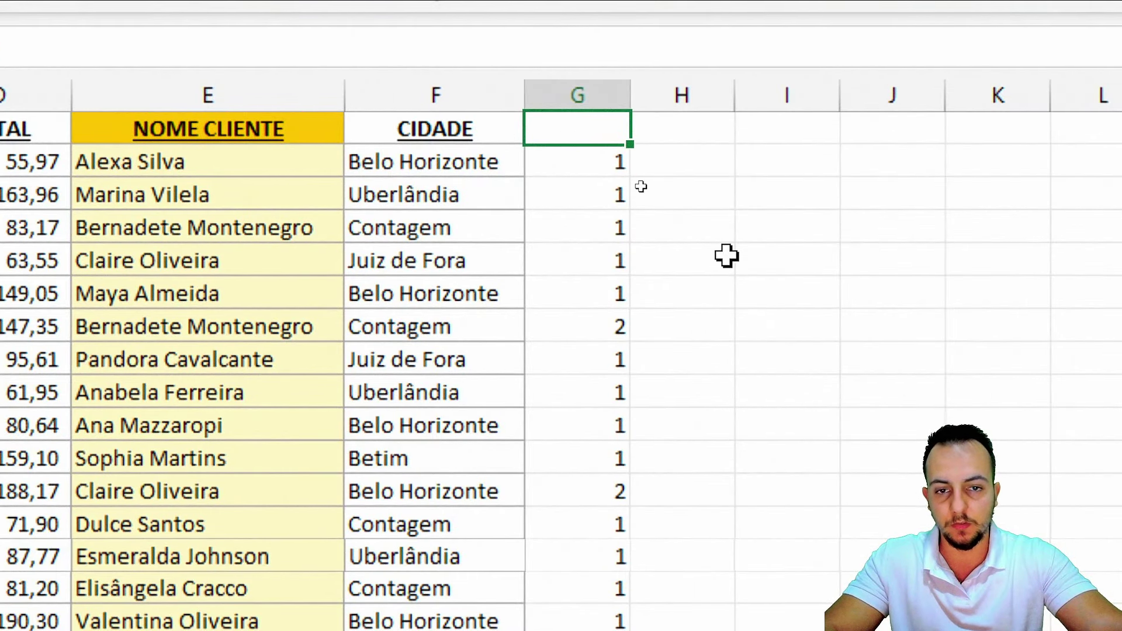
pyautogui.write('CONTAGEM')
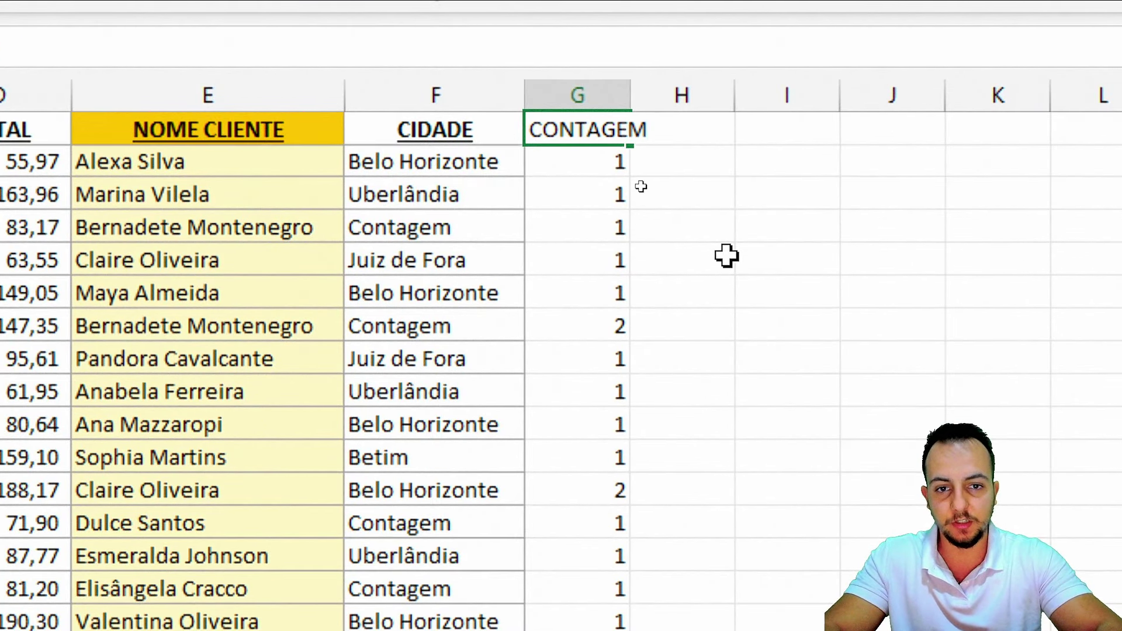
pyautogui.press('Return')
pyautogui.doubleClick(631, 113)
# Step: Turn on header filters for the sales table via Classificar e Filtrar > Filtro
pyautogui.click(637, 147)
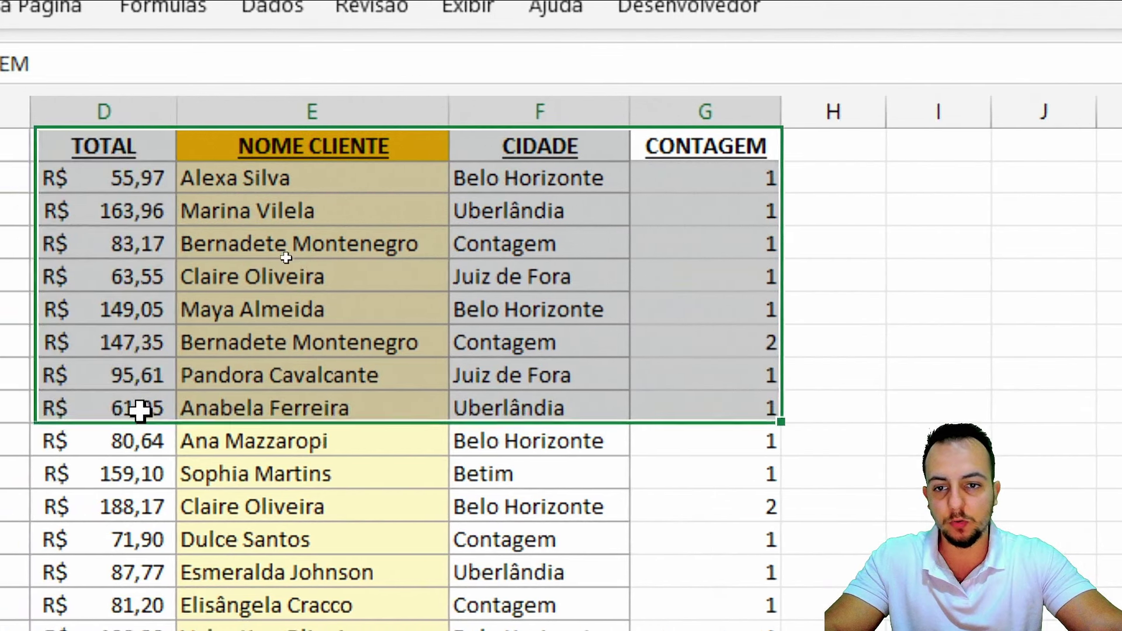
pyautogui.moveTo(628, 148); pyautogui.dragTo(277, 271)
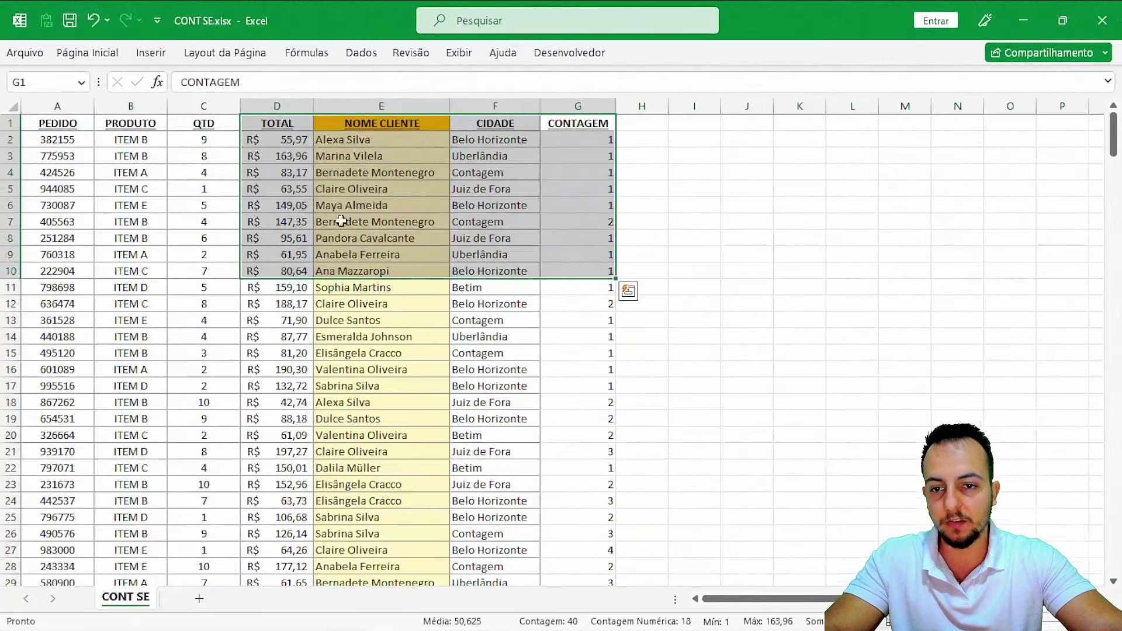
pyautogui.click(144, 167)
pyautogui.click(343, 270)
pyautogui.click(497, 271)
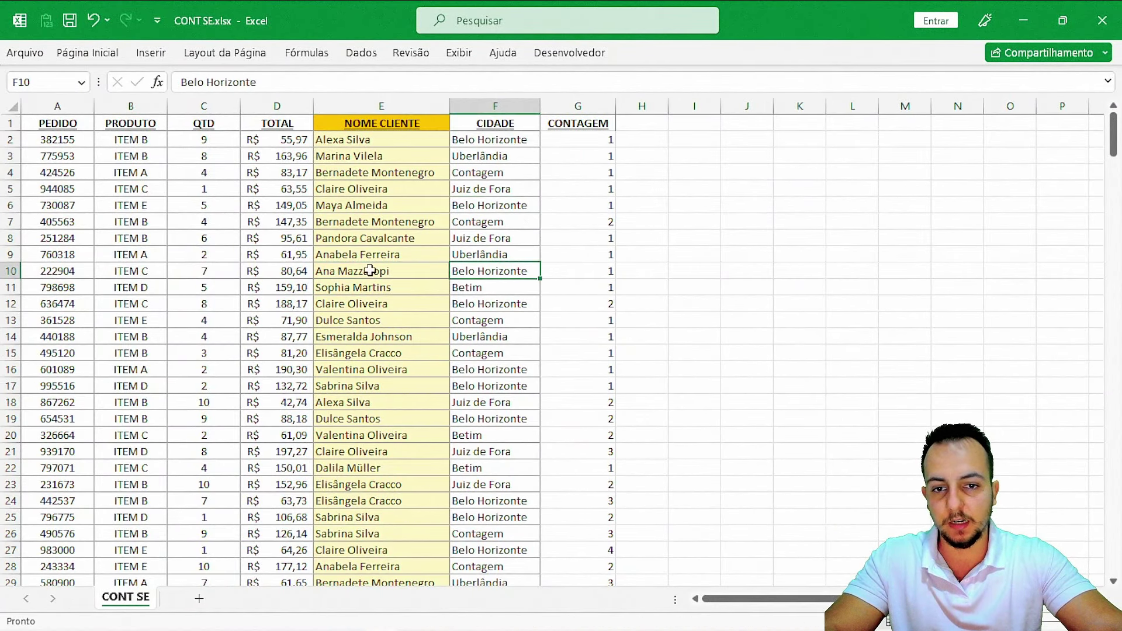
pyautogui.click(374, 271)
pyautogui.click(85, 57)
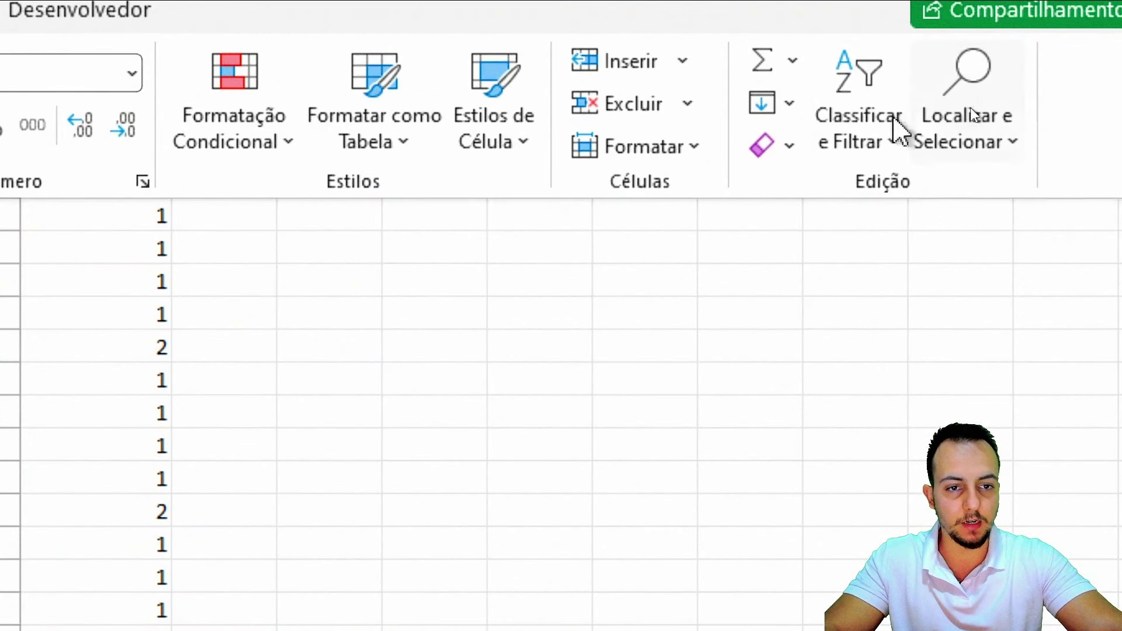
pyautogui.click(863, 130)
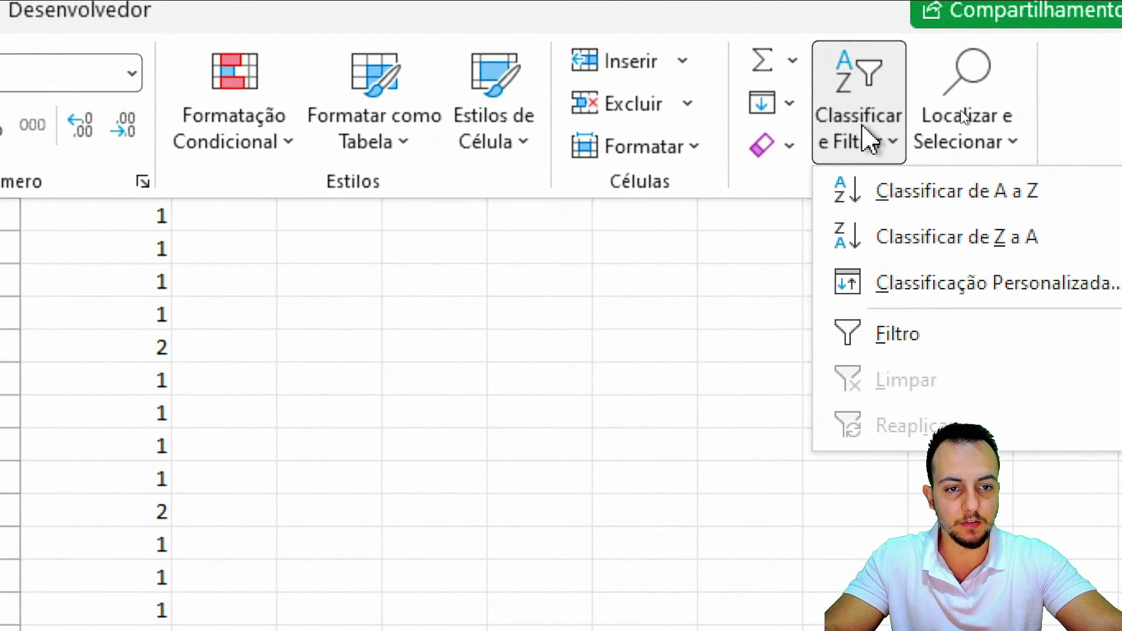
pyautogui.click(914, 341)
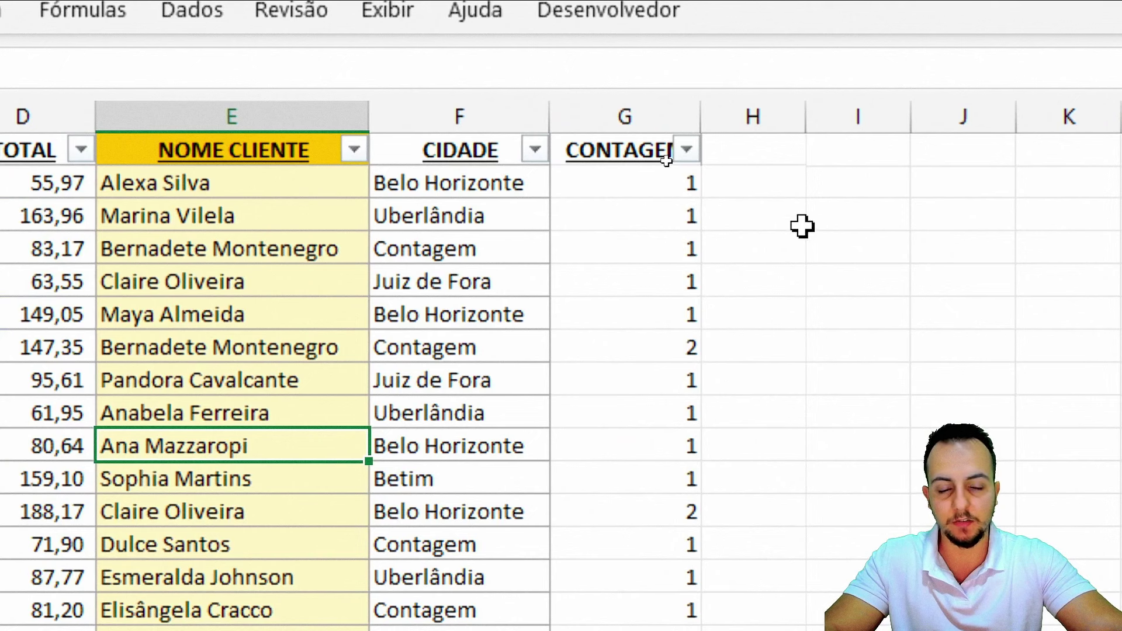
pyautogui.moveTo(541, 88); pyautogui.dragTo(725, 366)
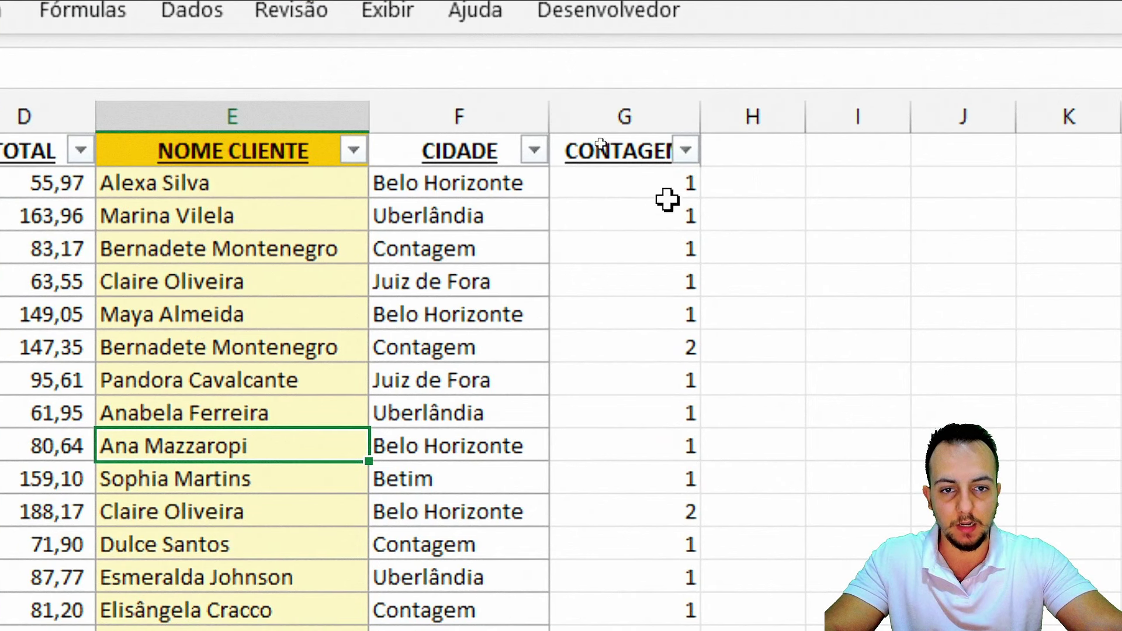
# Step: Filter CONTAGEM to the value 1 only, leaving 22 of 288 records
pyautogui.click(687, 150)
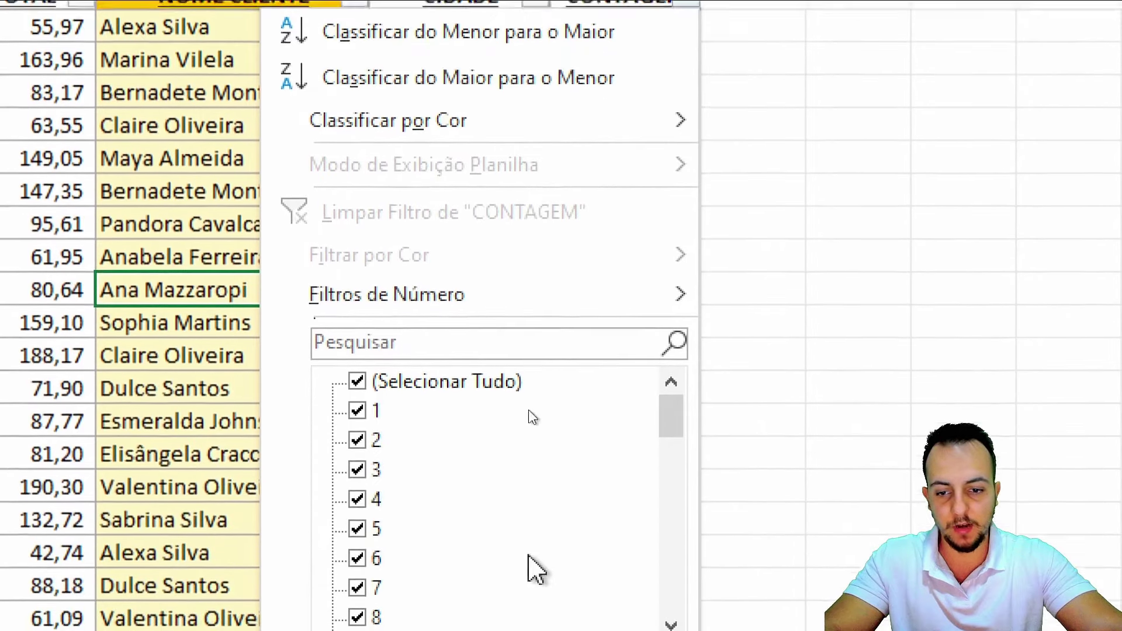
pyautogui.click(476, 233)
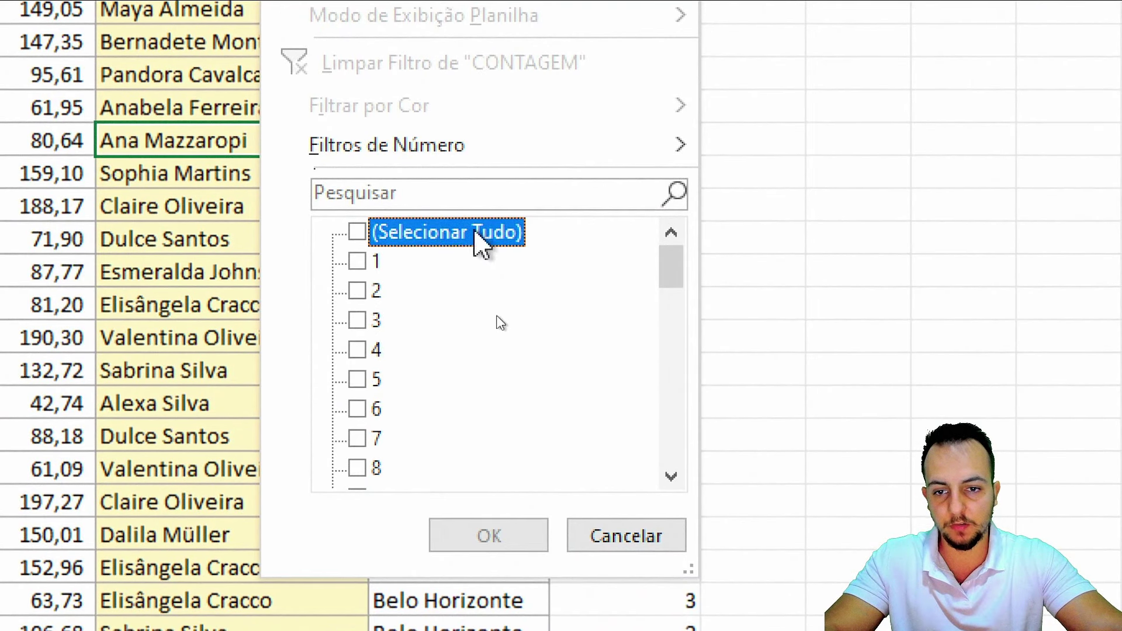
pyautogui.click(366, 262)
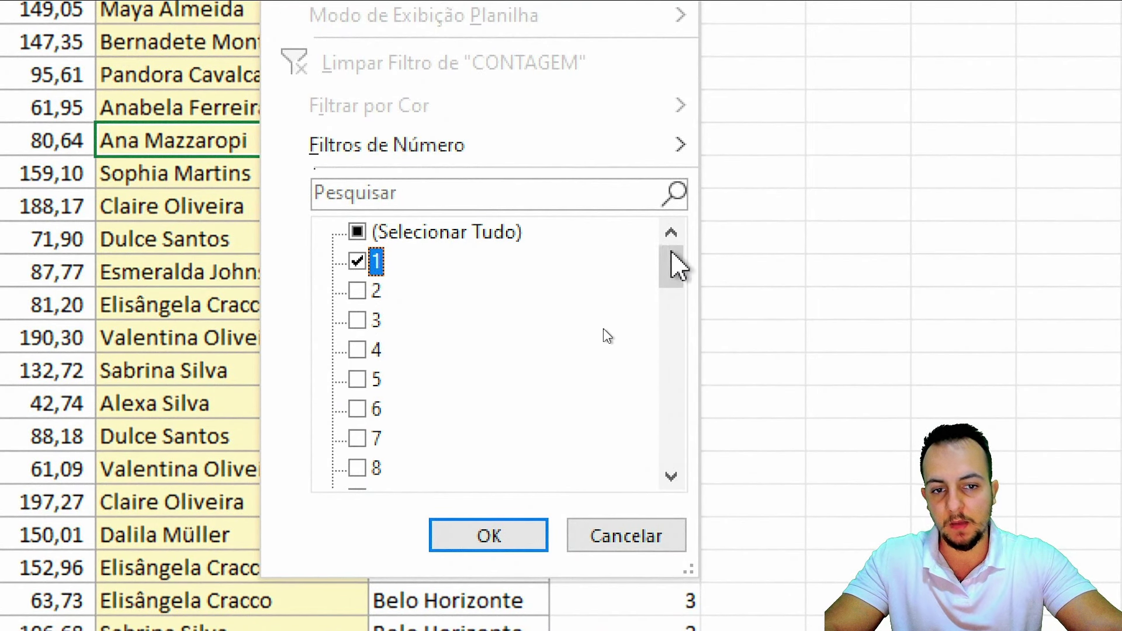
pyautogui.moveTo(672, 264); pyautogui.dragTo(671, 450)
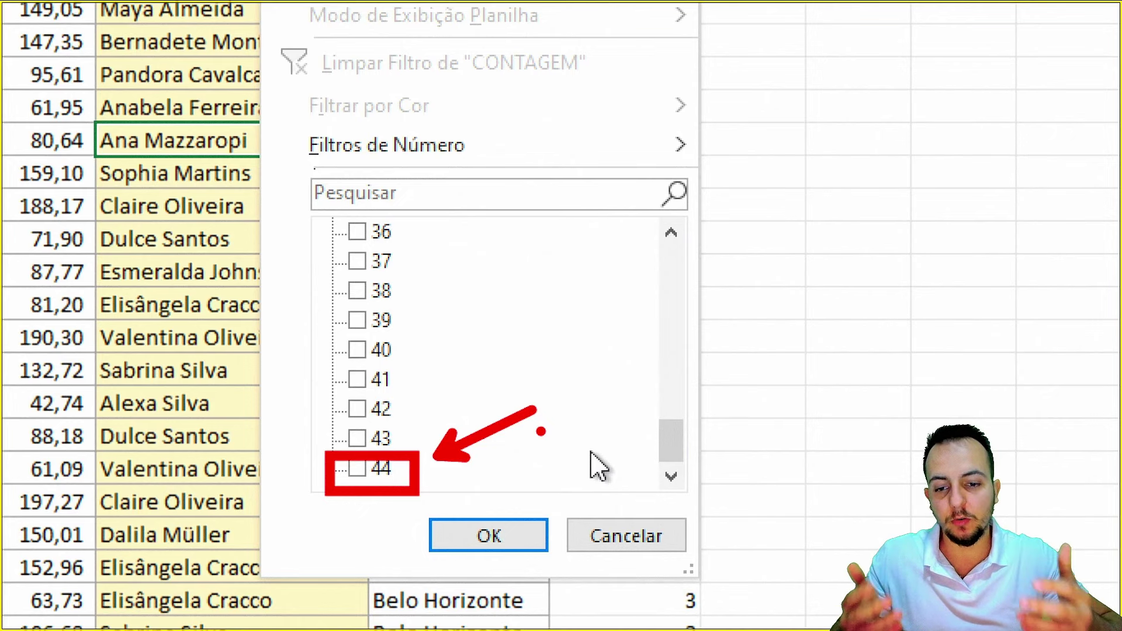
pyautogui.press('Escape')
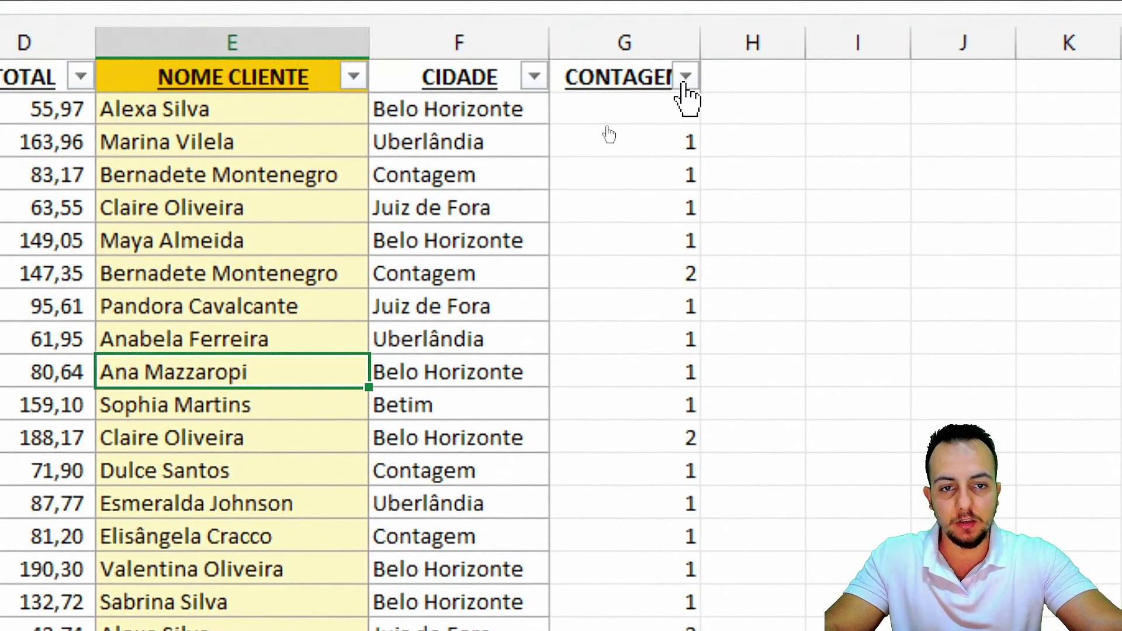
pyautogui.click(685, 78)
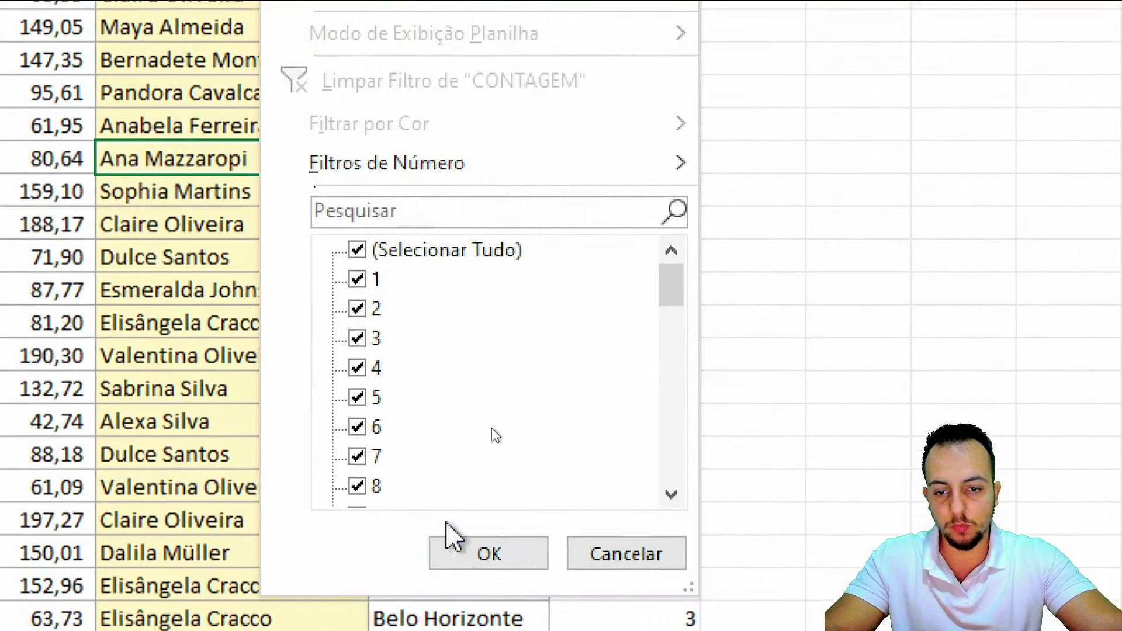
pyautogui.click(392, 260)
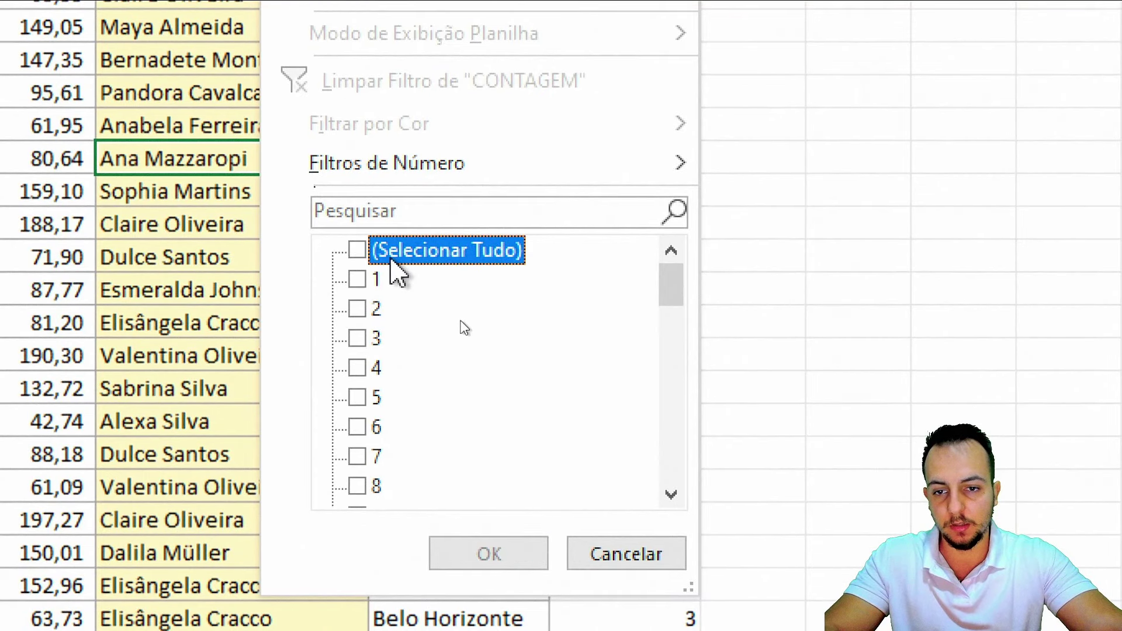
pyautogui.click(362, 280)
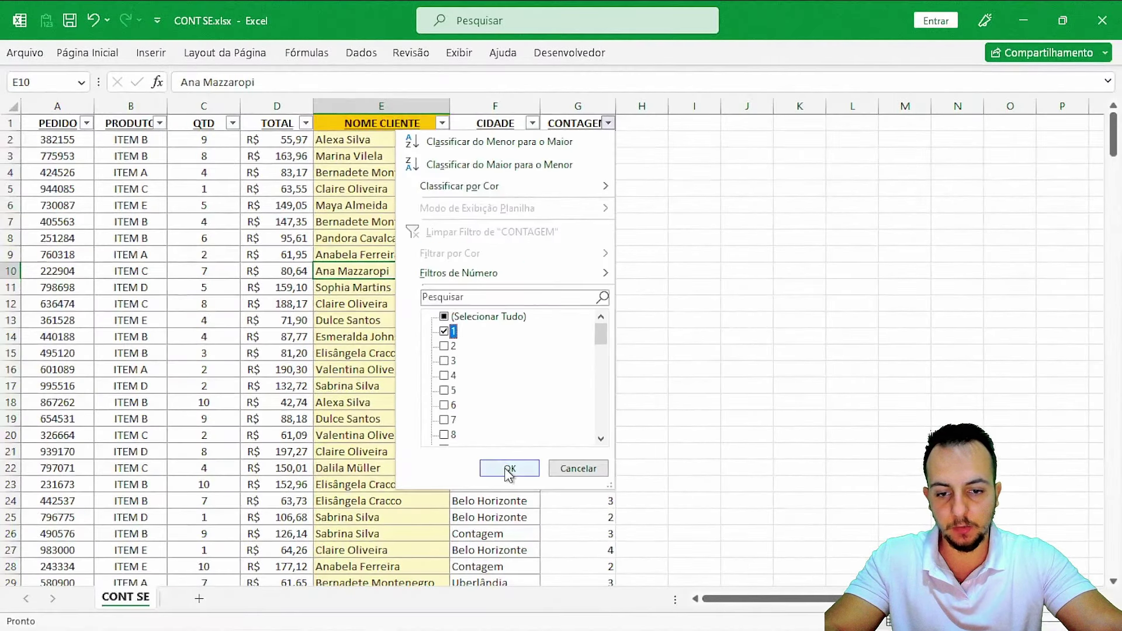
pyautogui.click(509, 470)
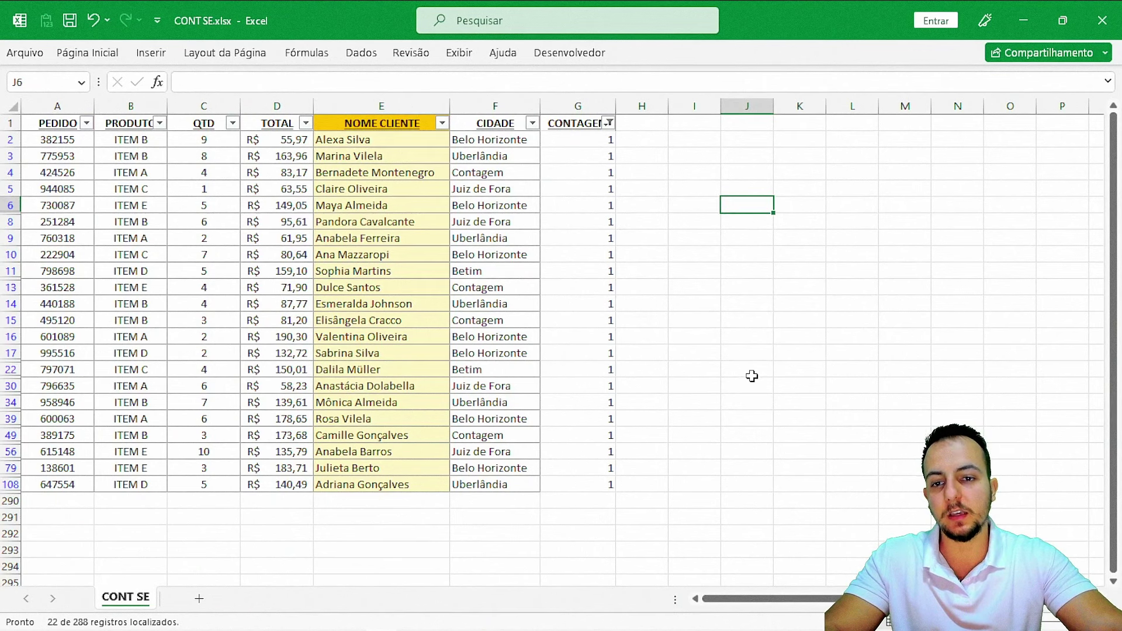
pyautogui.moveTo(309, 89); pyautogui.dragTo(450, 506)
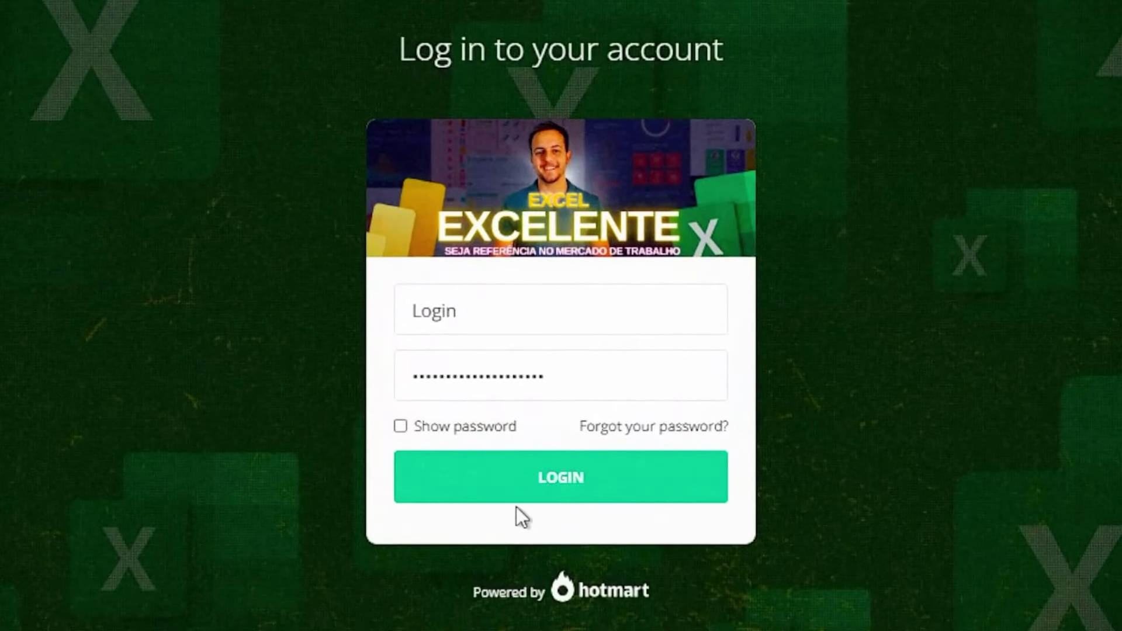
pyautogui.click(577, 485)
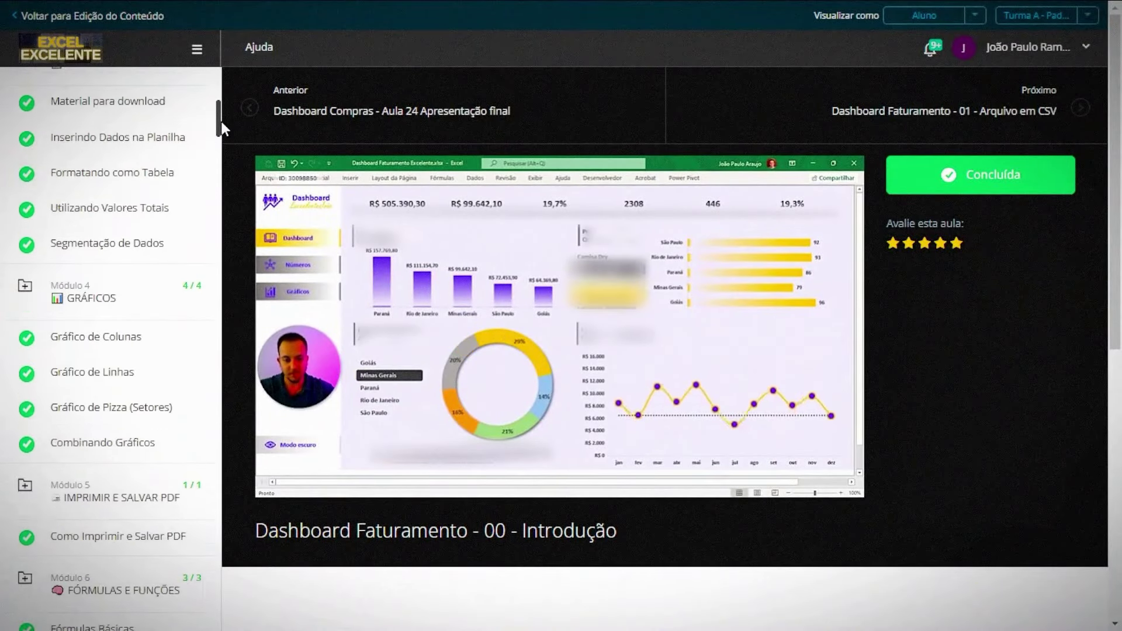
pyautogui.moveTo(221, 121); pyautogui.dragTo(214, 328)
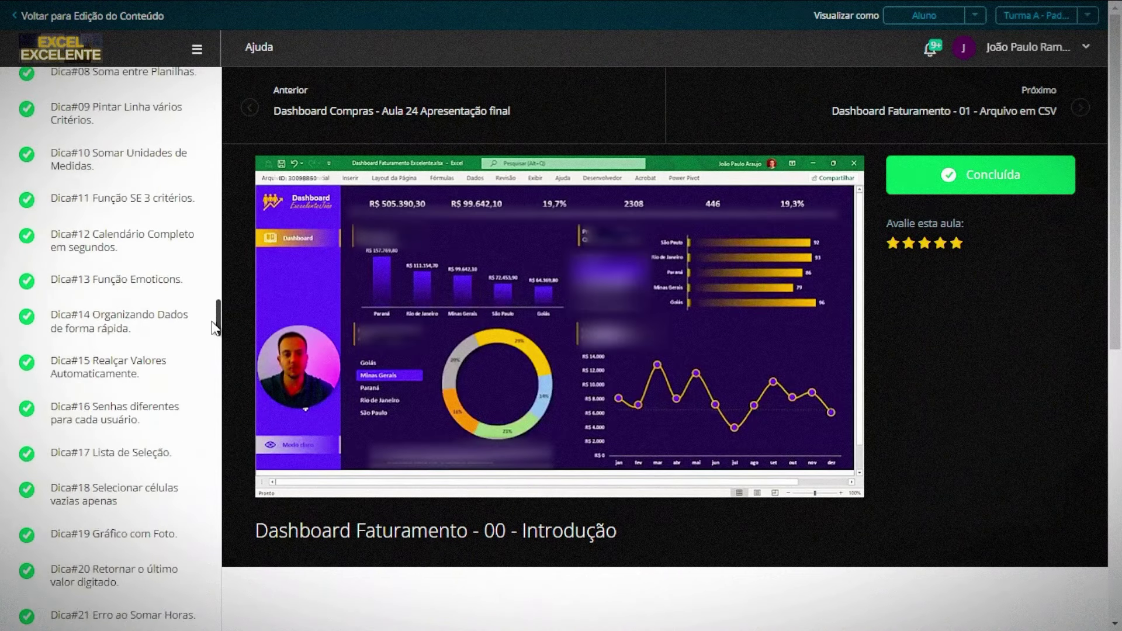
pyautogui.moveTo(214, 328); pyautogui.dragTo(220, 346)
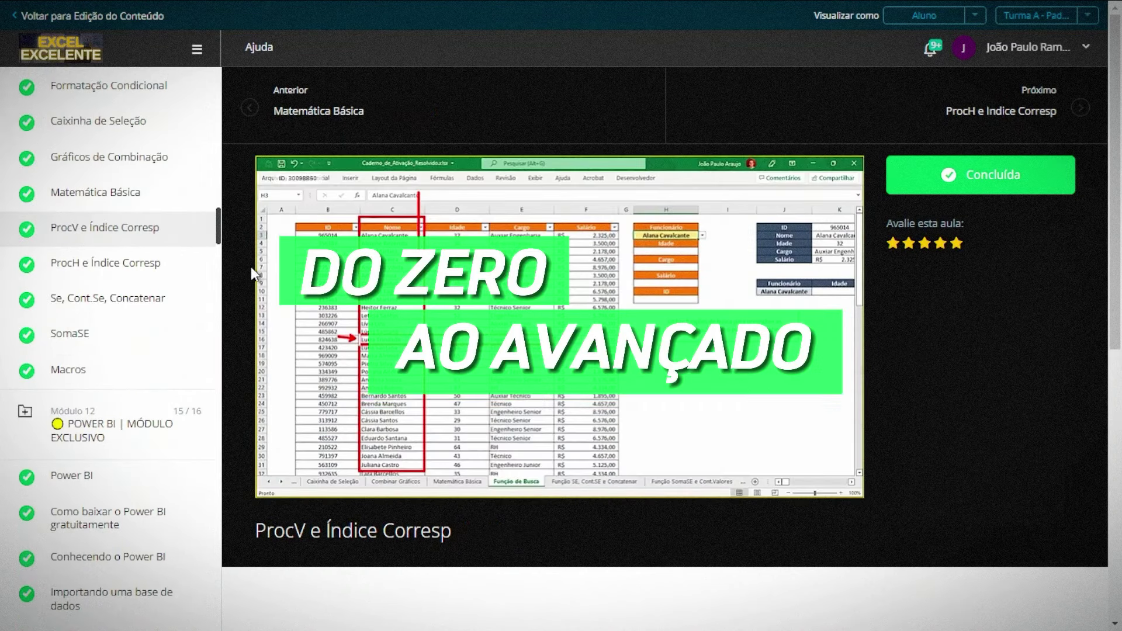
pyautogui.moveTo(222, 229)
pyautogui.mouseDown()
pyautogui.moveTo(215, 275)
pyautogui.moveTo(222, 225)
pyautogui.mouseUp()
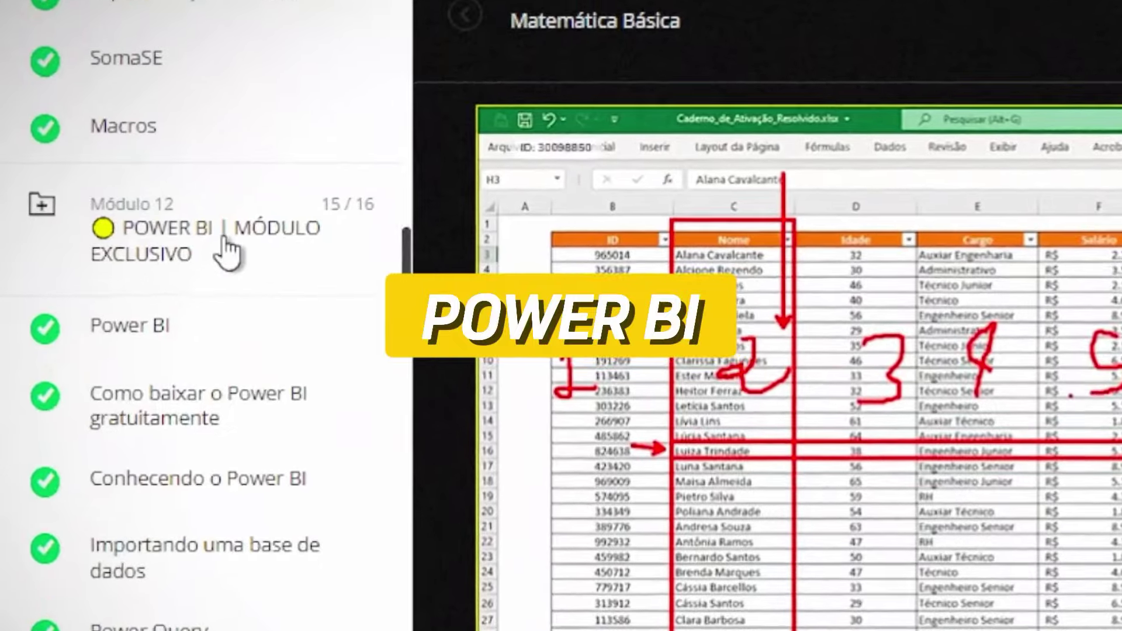
pyautogui.click(168, 324)
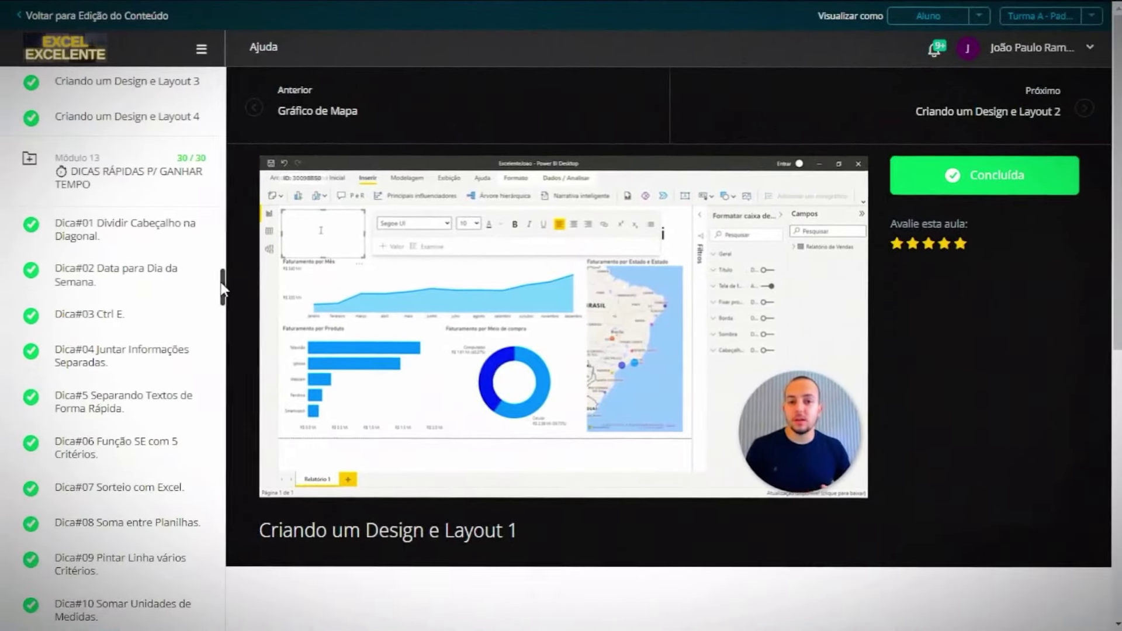
pyautogui.moveTo(223, 287); pyautogui.dragTo(219, 424)
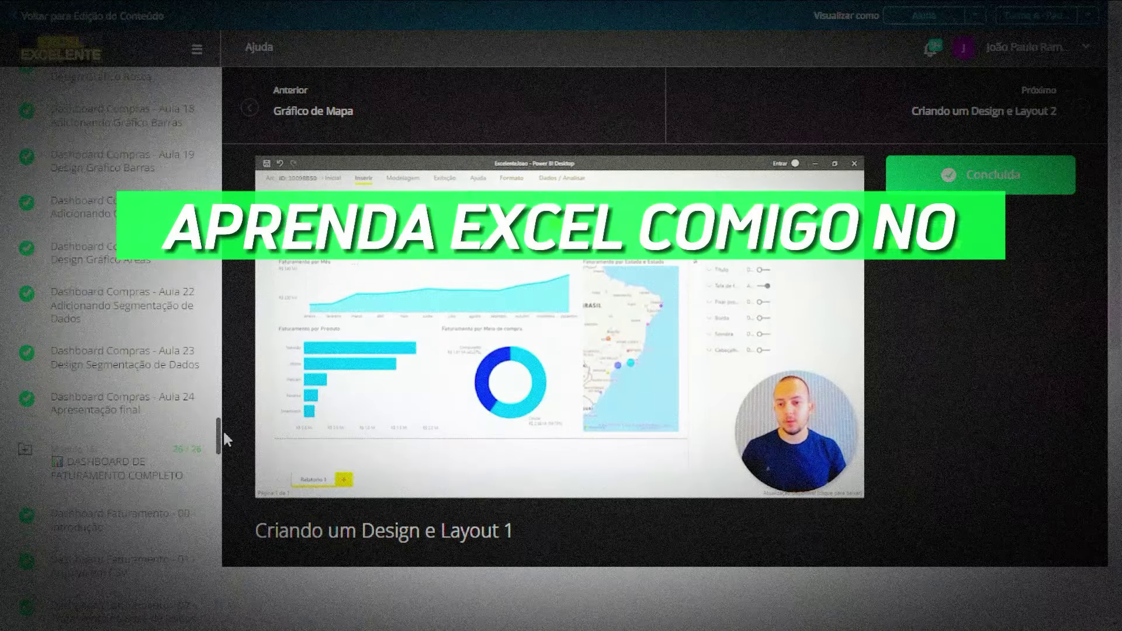
pyautogui.moveTo(220, 424); pyautogui.dragTo(214, 537)
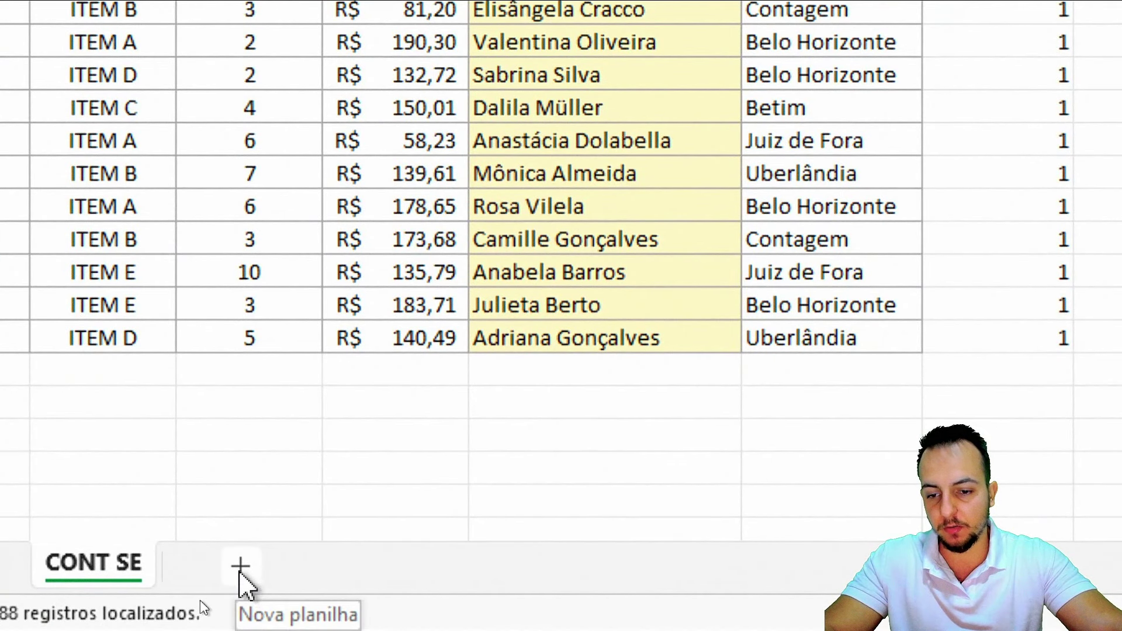
# Step: Add a new sheet named CLIENTES
pyautogui.click(241, 575)
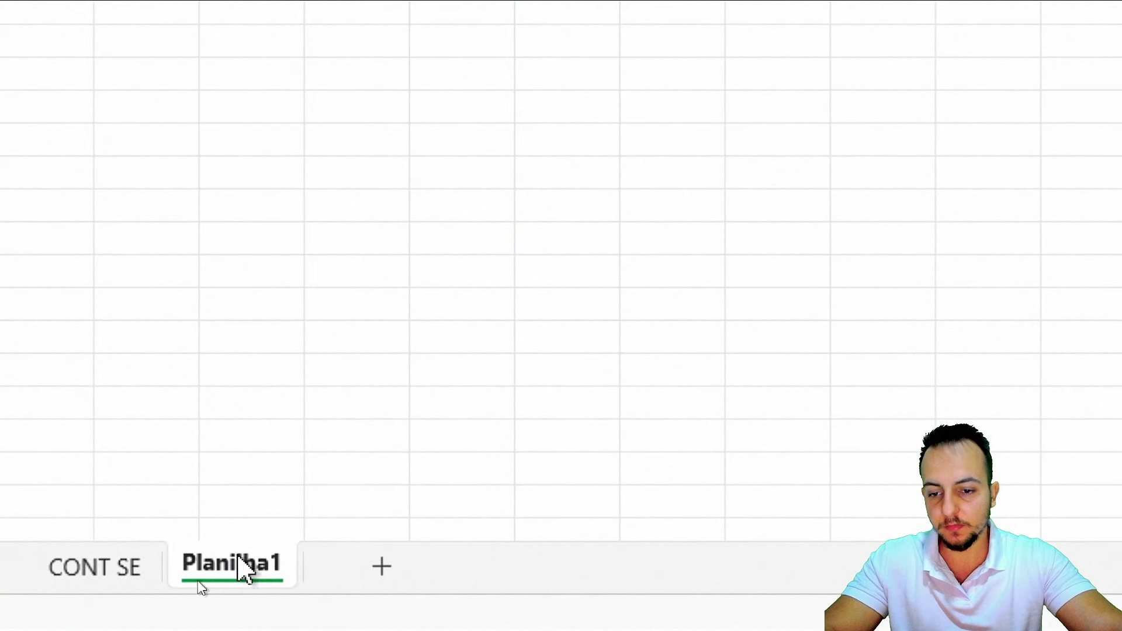
pyautogui.doubleClick(222, 570)
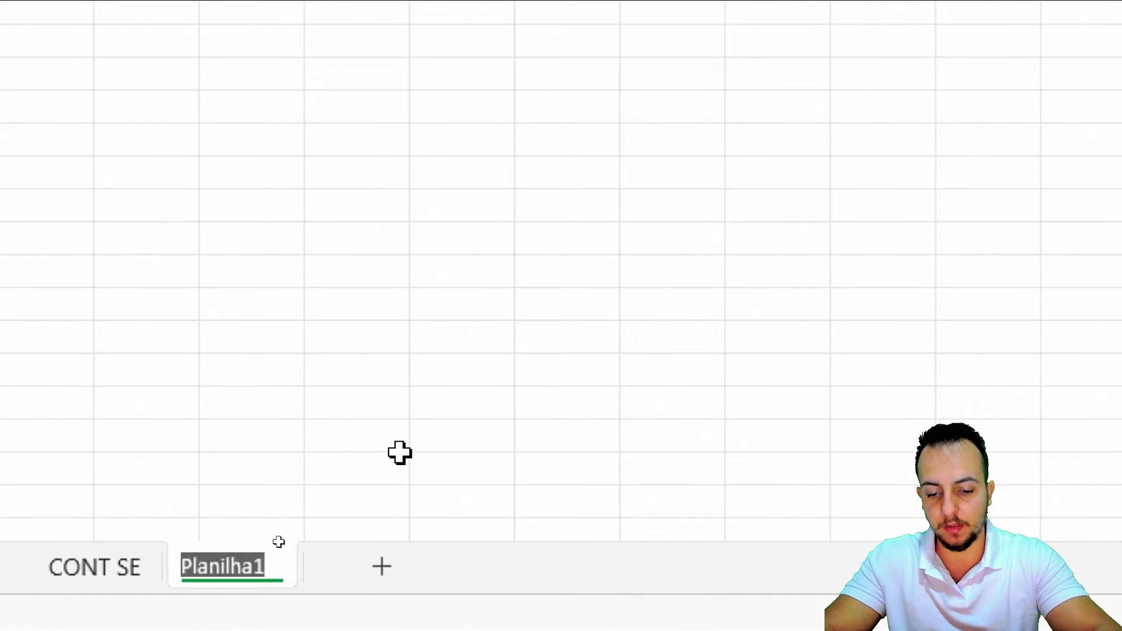
pyautogui.write('CLIEN')
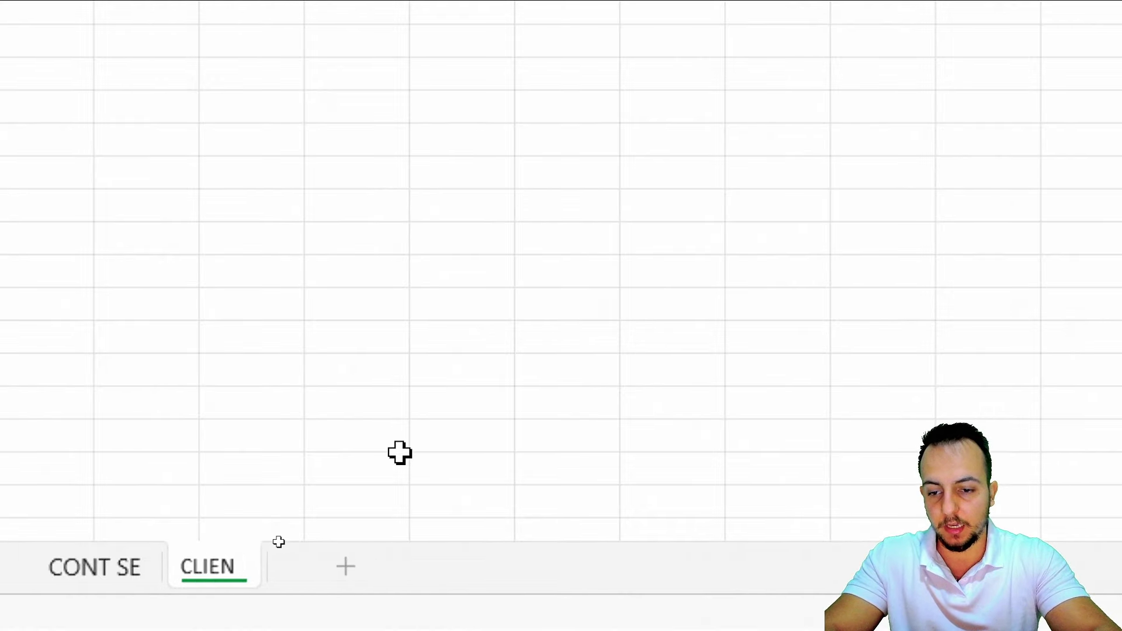
pyautogui.write('TES')
pyautogui.press('Return')
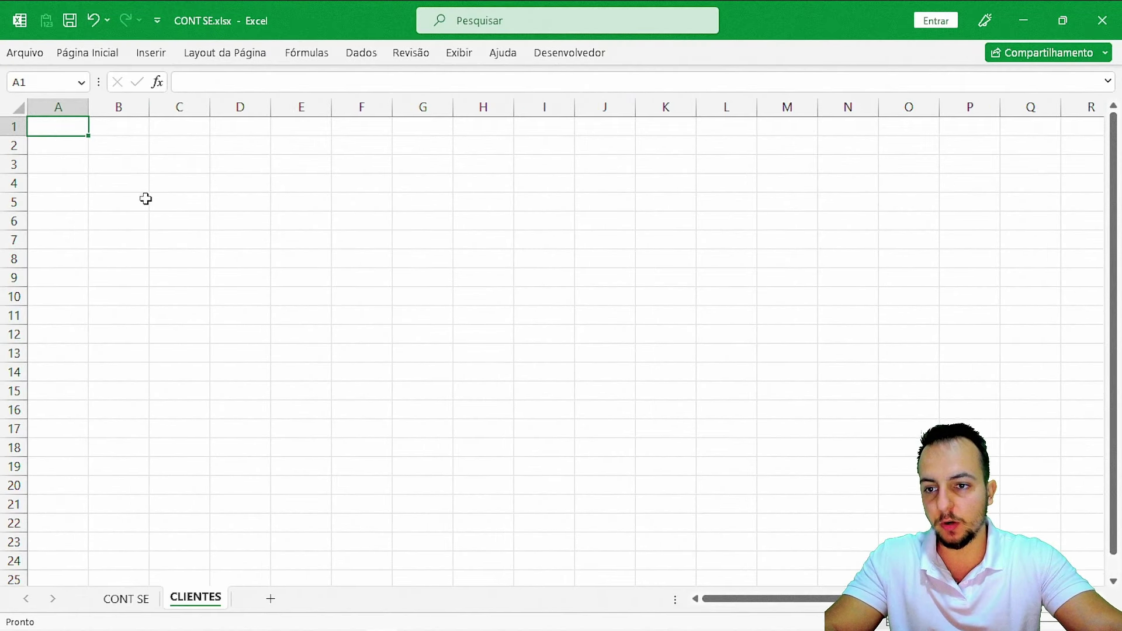
# Step: Copy the filtered NOME CLIENTE names and paste them into CLIENTES cell A1
pyautogui.click(124, 600)
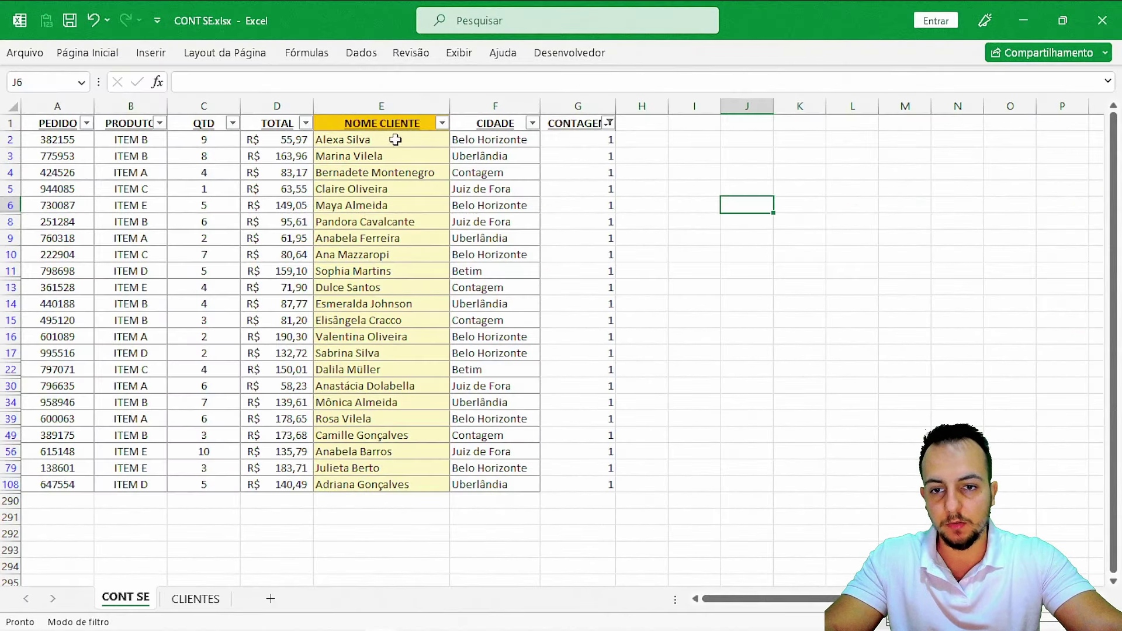
pyautogui.moveTo(391, 124); pyautogui.dragTo(391, 200)
pyautogui.moveTo(377, 367); pyautogui.dragTo(363, 484)
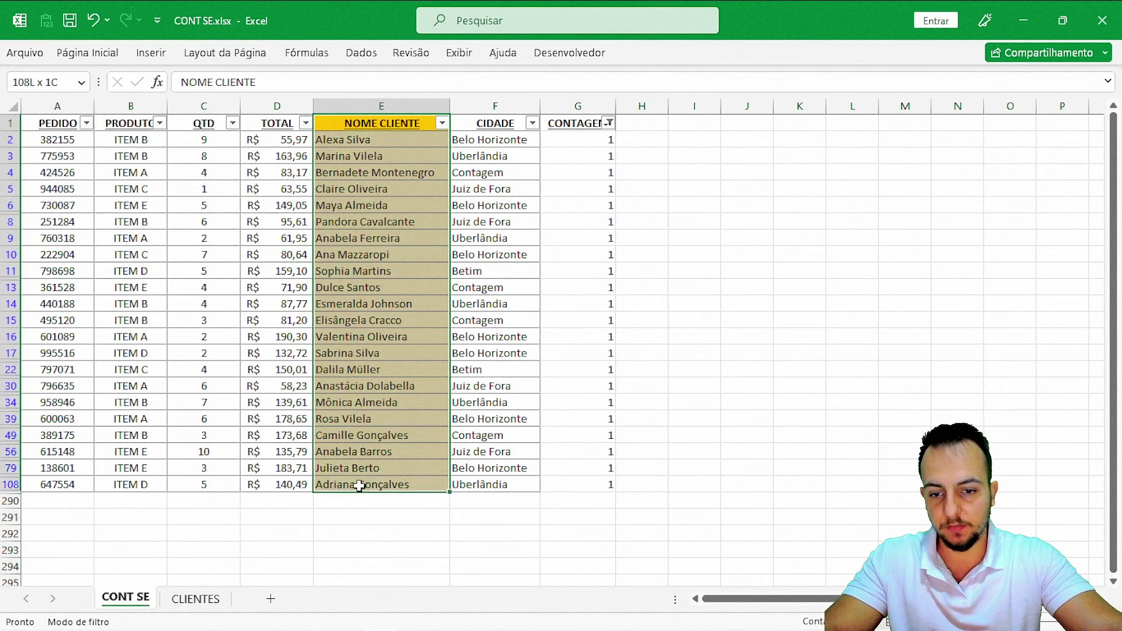
pyautogui.hotkey('ctrl', 'c')
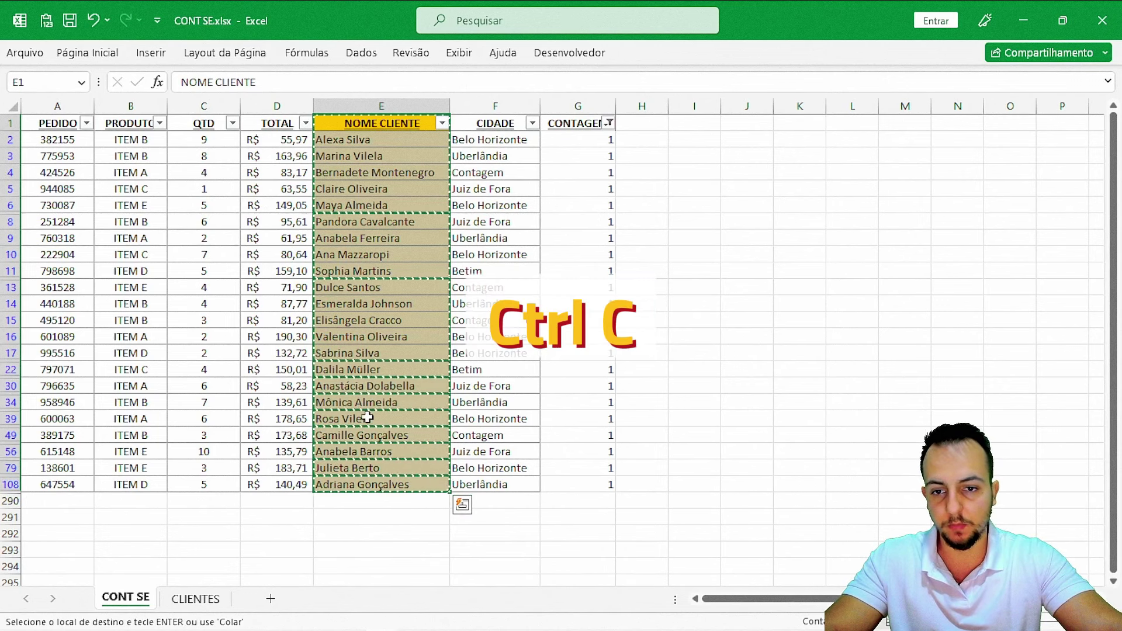
pyautogui.click(186, 601)
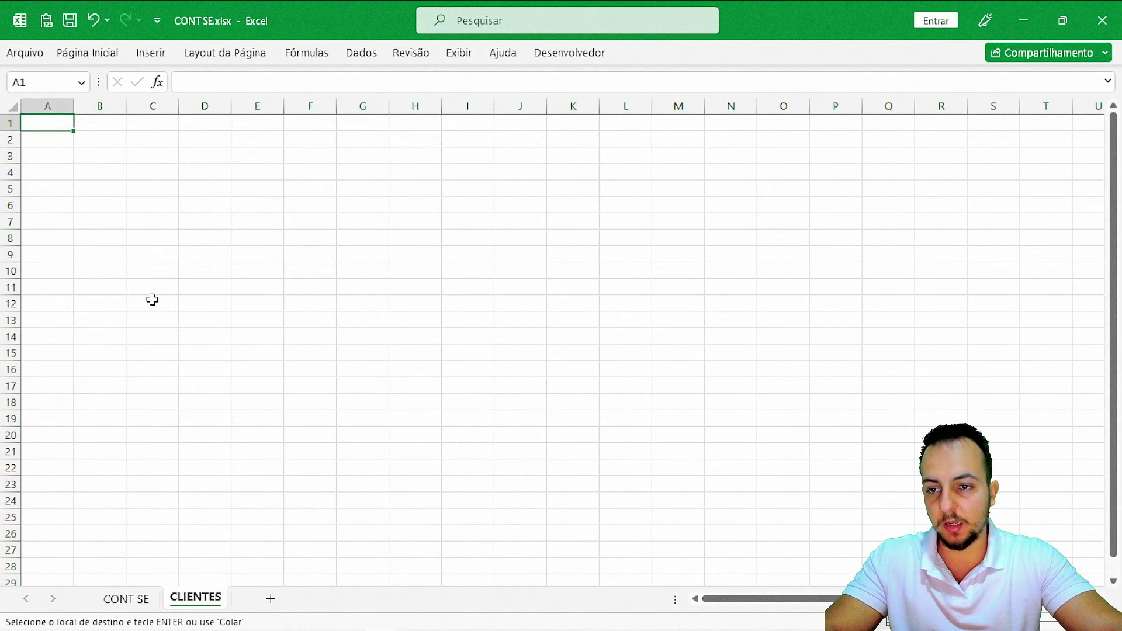
pyautogui.hotkey('ctrl', 'v')
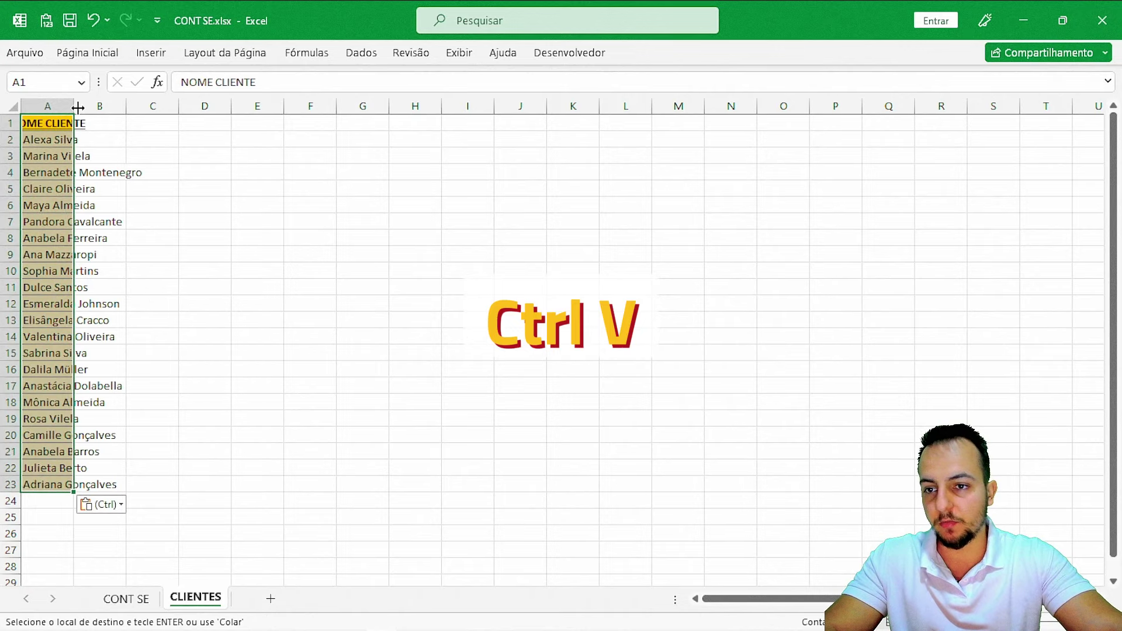
# Step: Widen column A to fit the 22 names, then return to the CONT SE sheet
pyautogui.moveTo(78, 107); pyautogui.dragTo(170, 107)
pyautogui.click(249, 139)
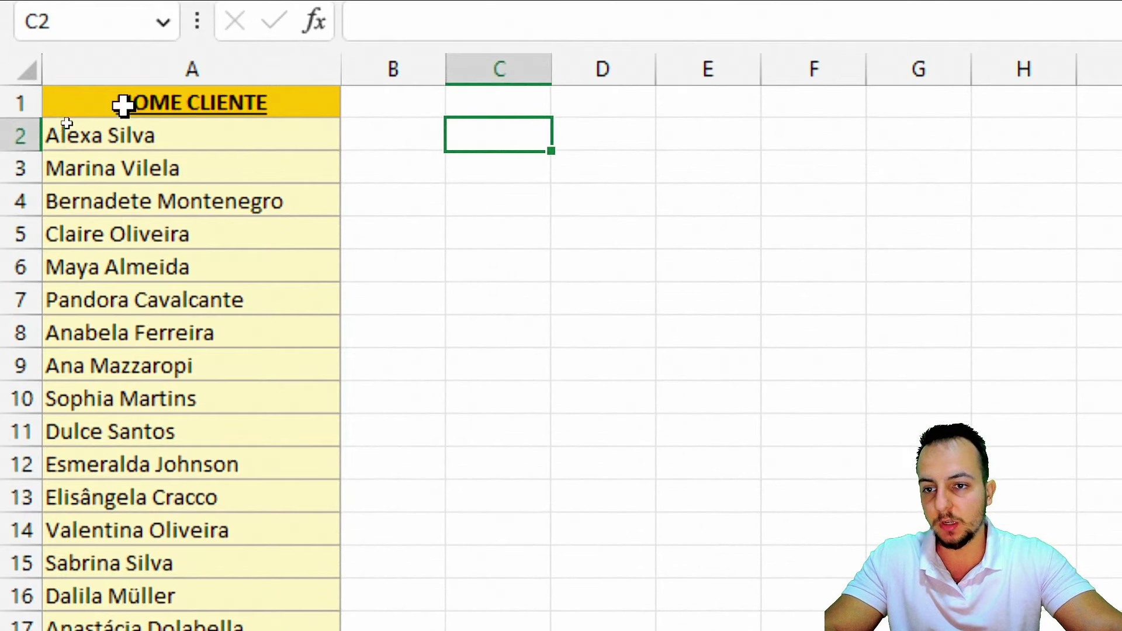
pyautogui.moveTo(59, 123)
pyautogui.mouseDown()
pyautogui.moveTo(69, 287)
pyautogui.moveTo(26, 452)
pyautogui.moveTo(50, 485)
pyautogui.mouseUp()
pyautogui.click(98, 553)
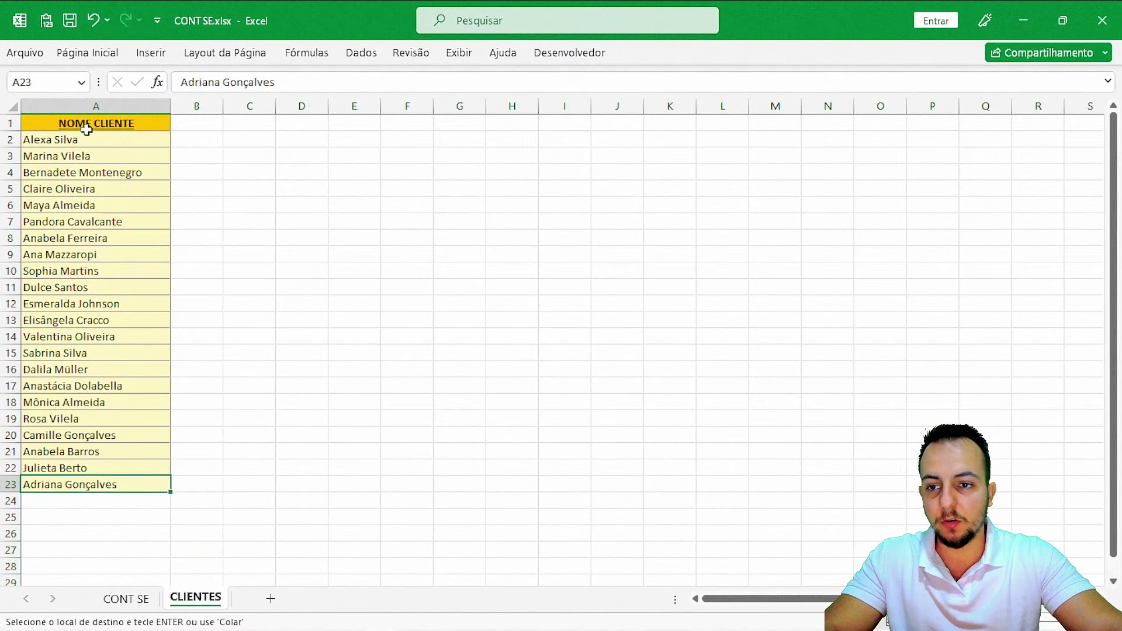
pyautogui.click(99, 130)
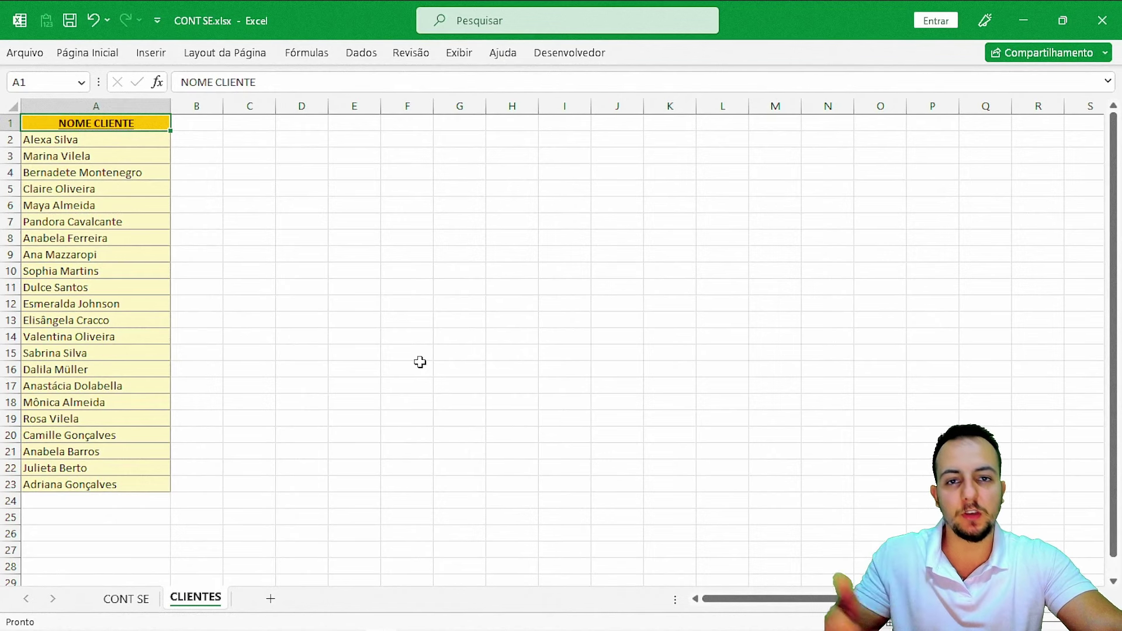
pyautogui.click(134, 600)
pyautogui.hotkey('ctrl', 'v')
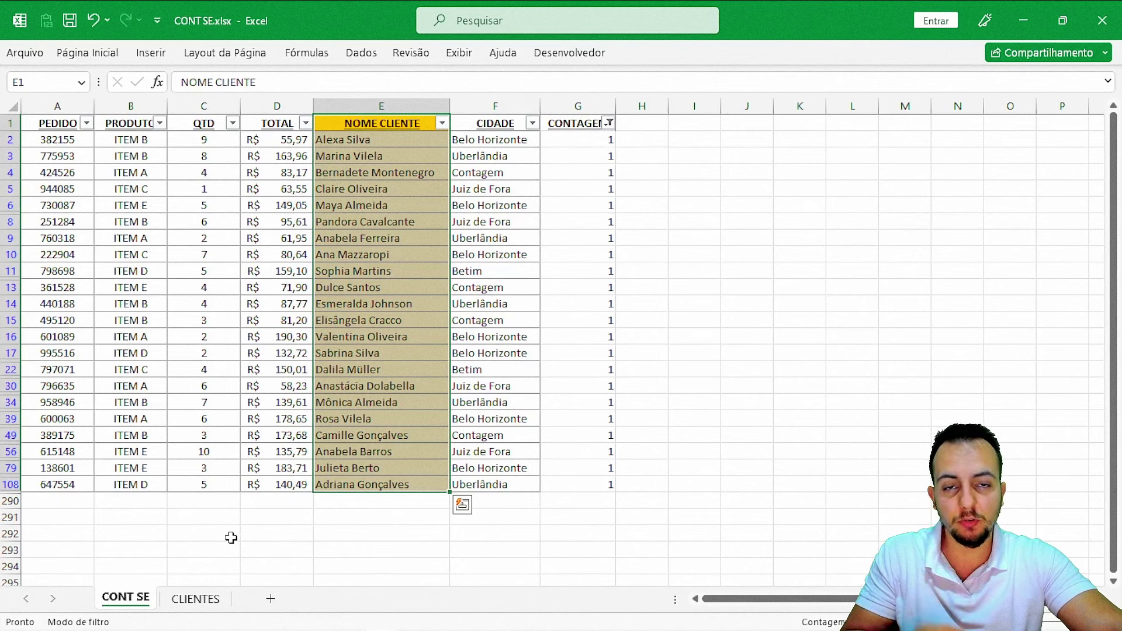